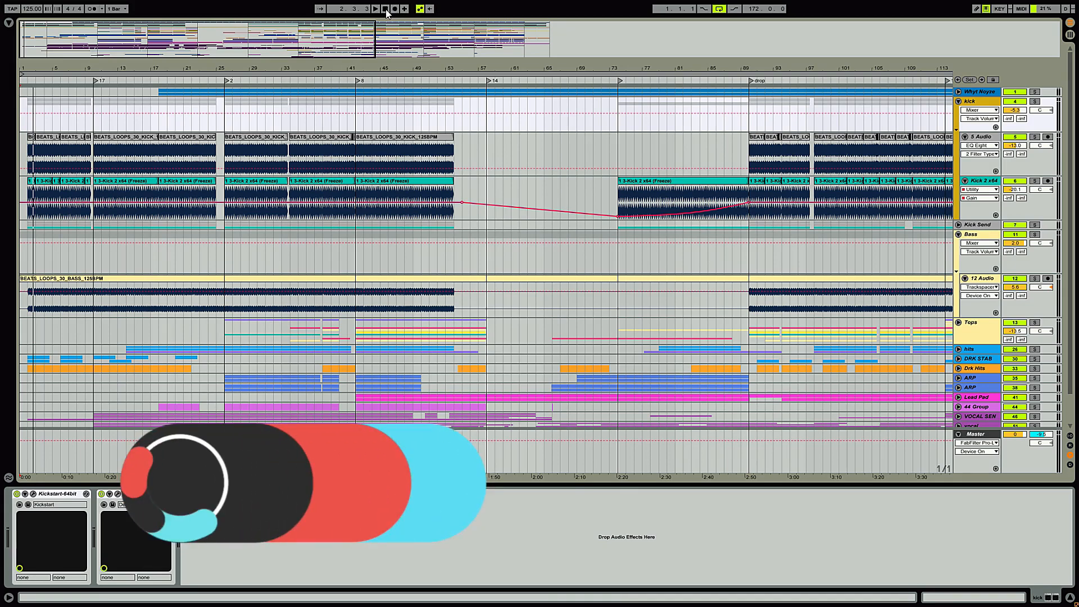
Step: Play the intro of the full arrangement, then stop playback
left_click(88, 91)
left_click(375, 8)
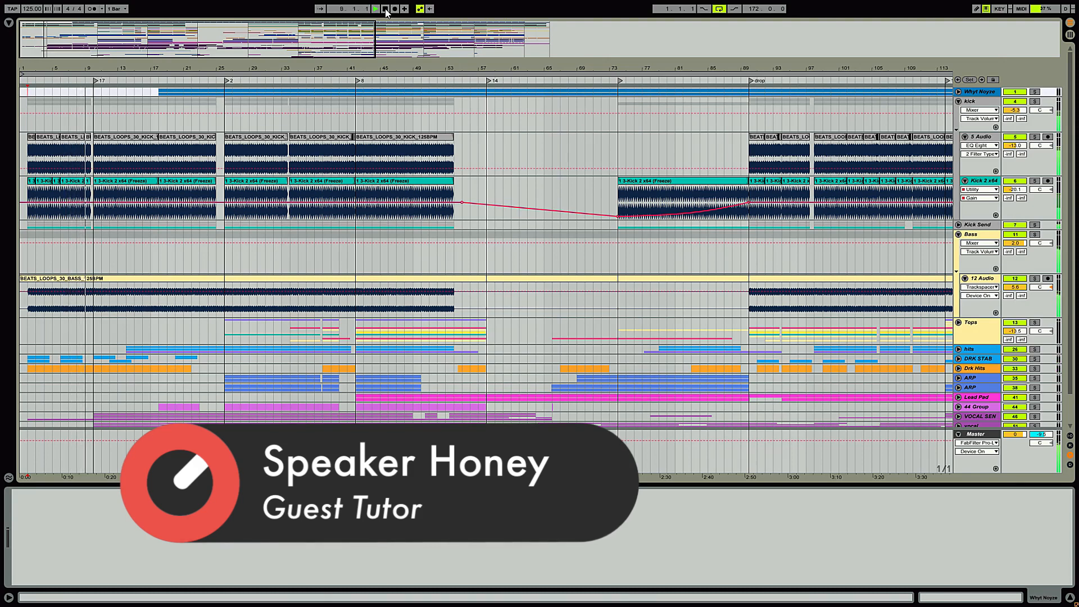
left_click(386, 9)
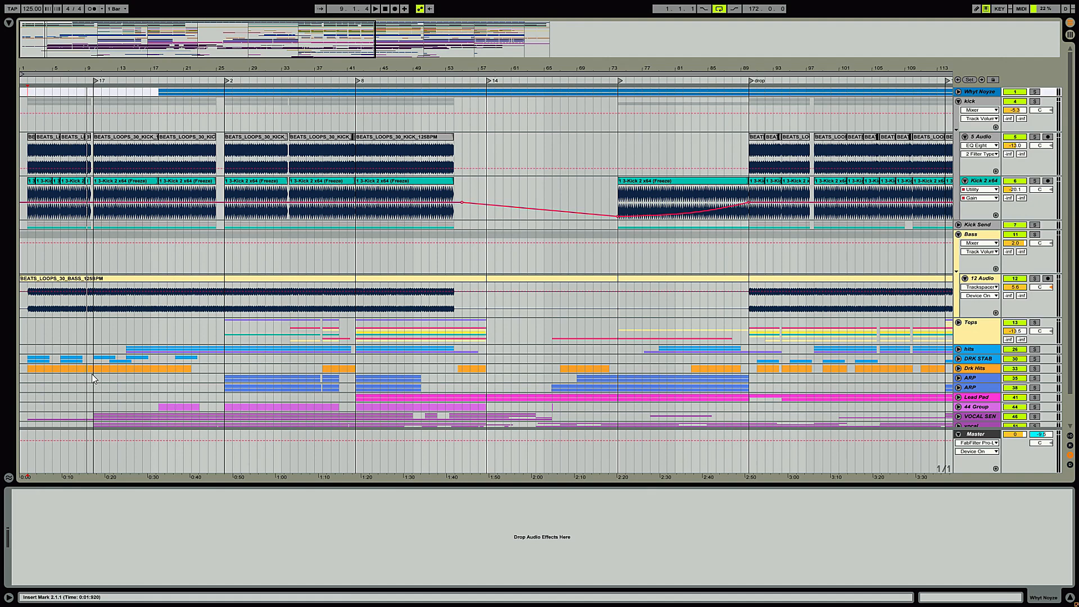
Step: Solo the kick and Bass groups and play them from bar 2
left_click(1035, 101)
left_click(28, 92)
key("space")
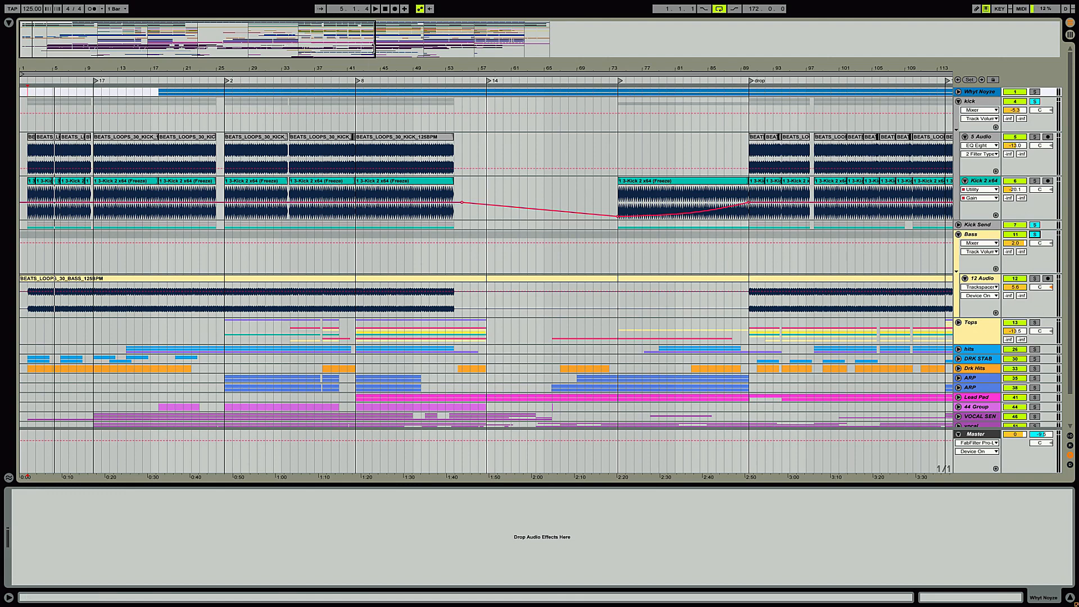
left_click_drag(375, 48, 280, 48)
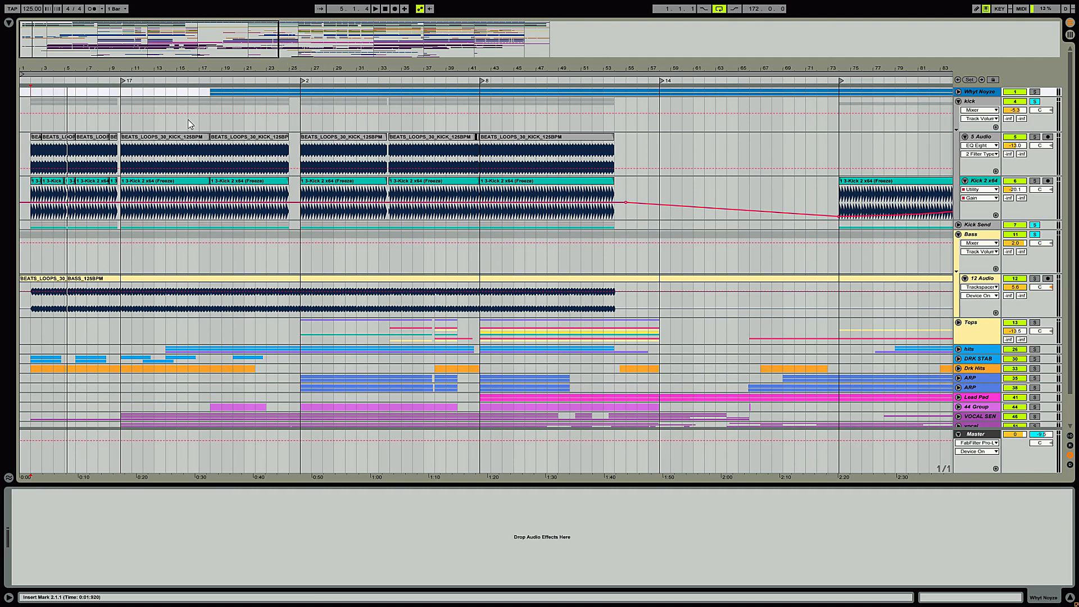
Step: Solo the kick group and play its layers together from bar 3
left_click(73, 171)
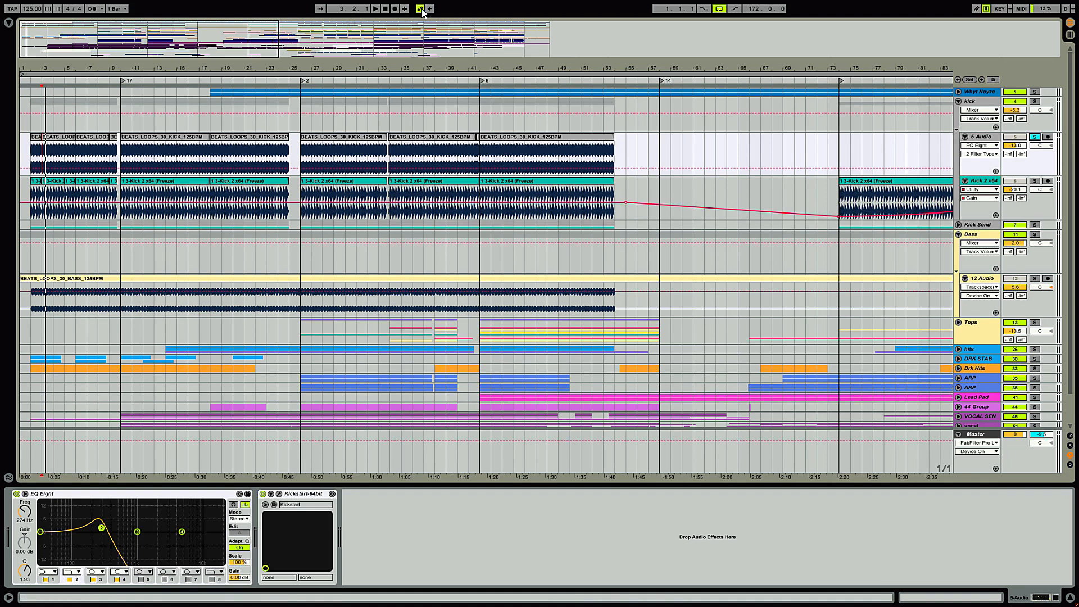
left_click(1034, 102)
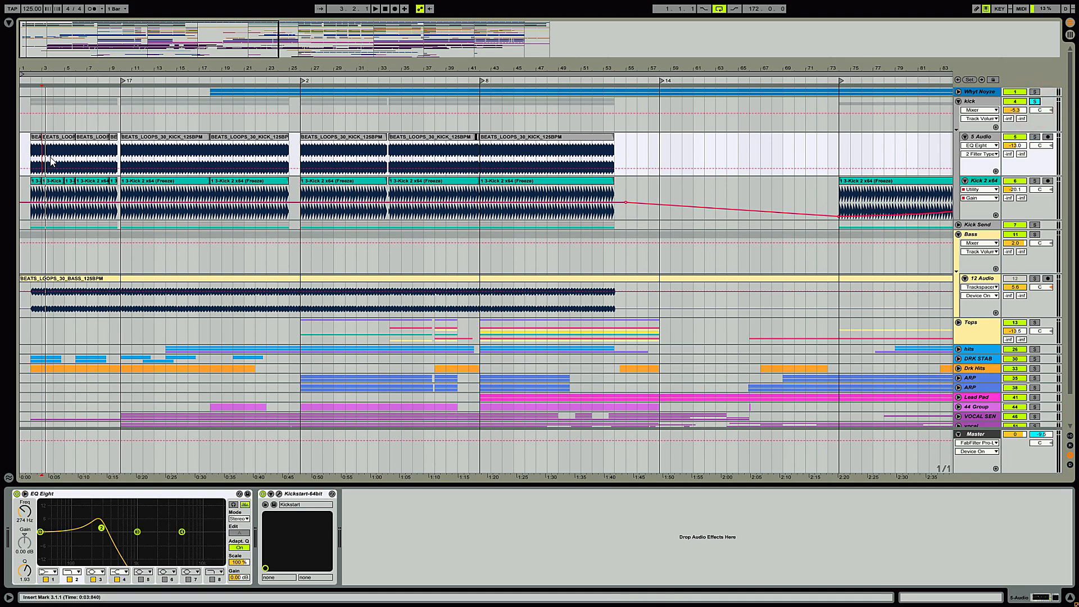
key("space")
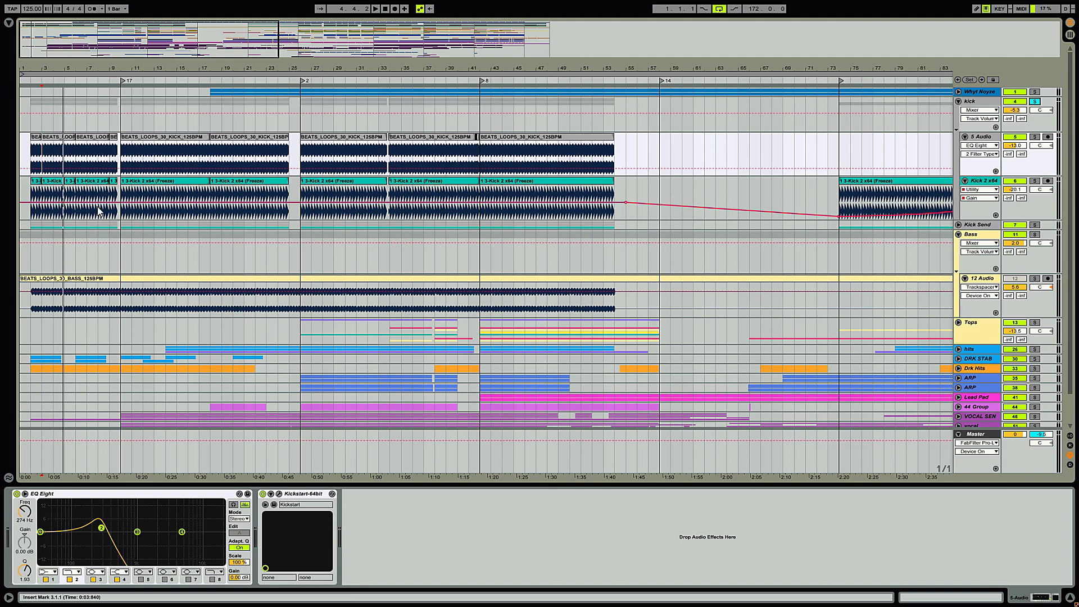
Step: Solo only the 5 Audio kick loop track and play it from bar 3
left_click(1036, 137)
left_click(72, 163)
key("space")
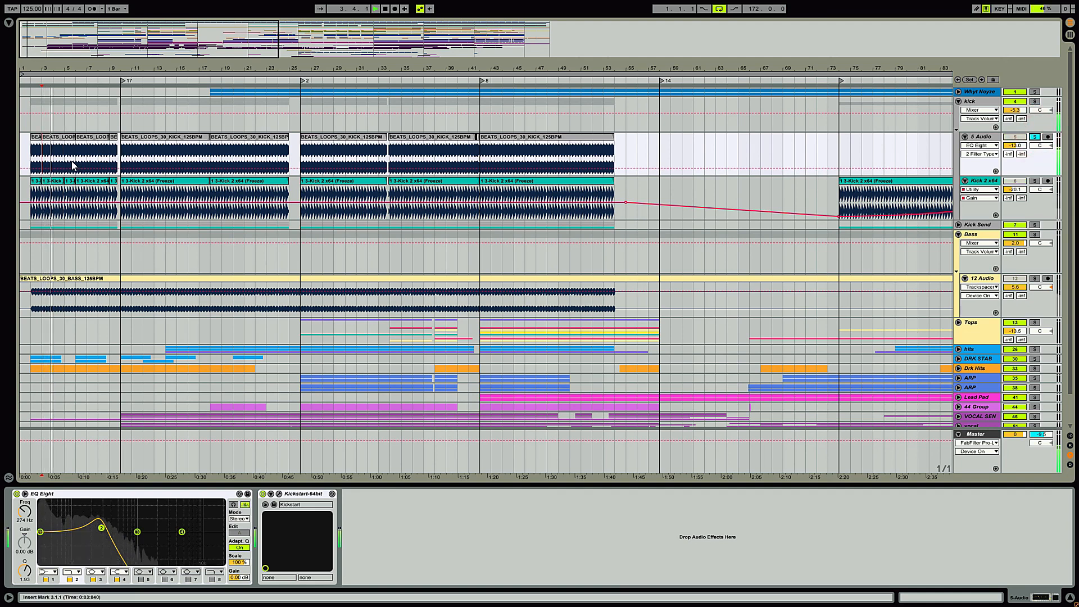
key("space")
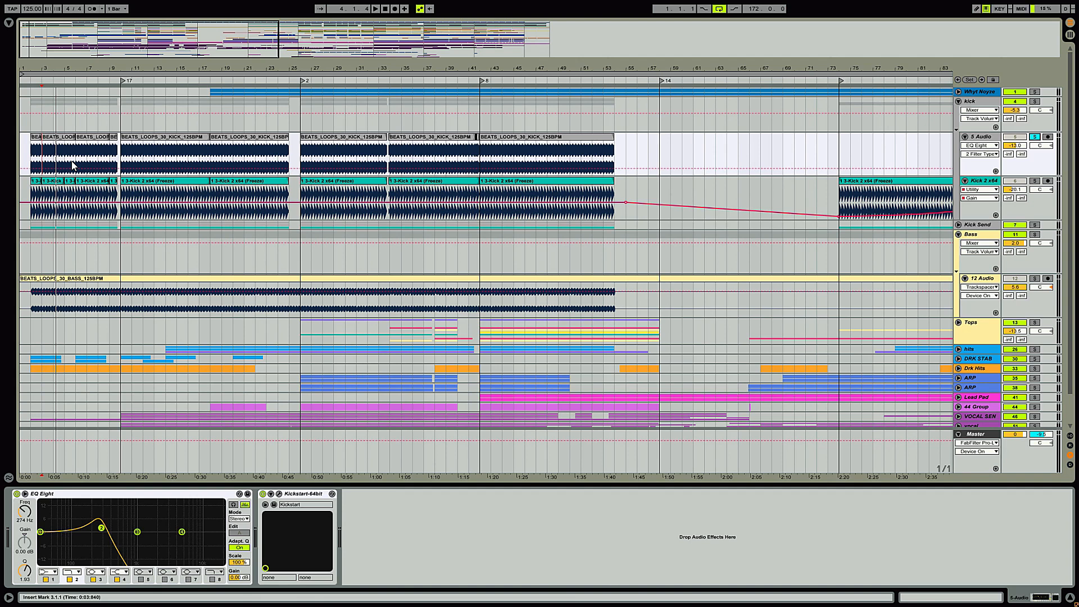
Step: Solo only the frozen Kick 2 x64 track and play it from bar 5
left_click(1037, 180)
left_click(41, 202)
left_click(63, 194)
key("space")
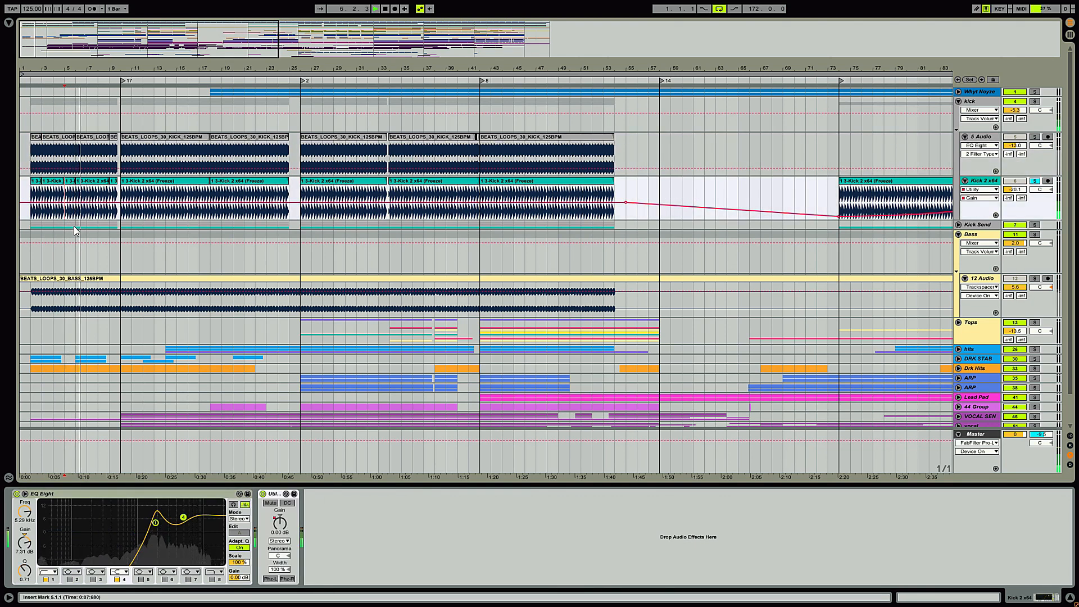
key("space")
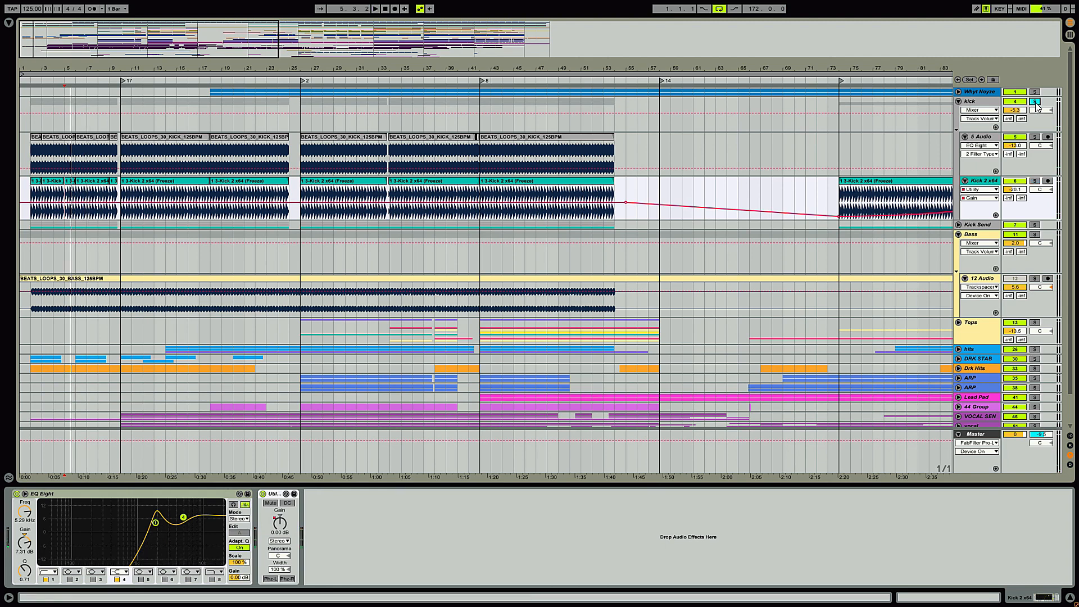
Step: Solo the whole kick group again and play both kick layers from bar 5
left_click(1034, 101)
key("space")
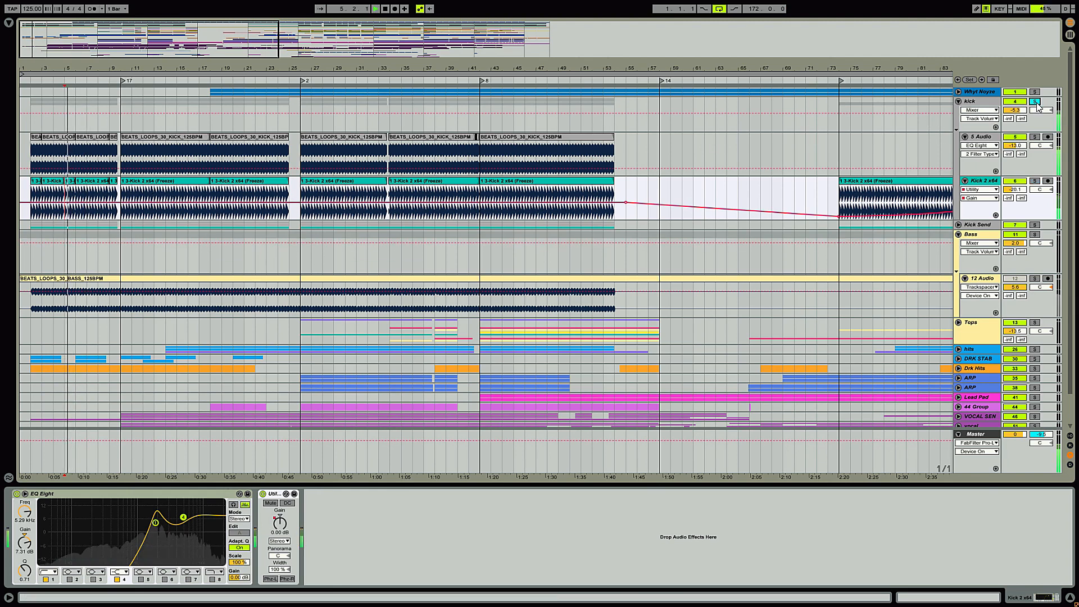
key("space")
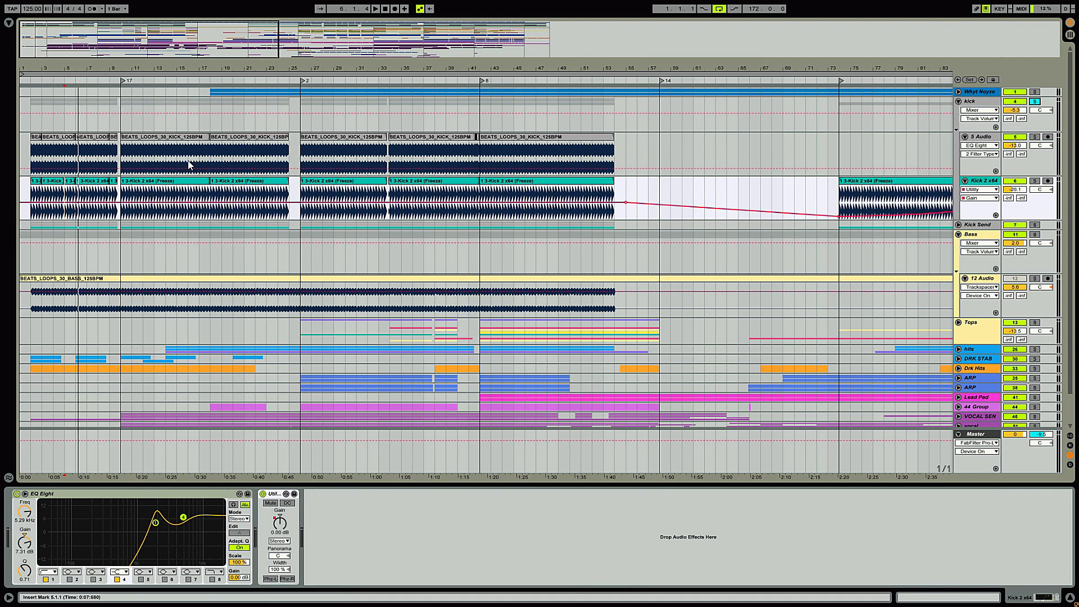
Step: Show the browser and search the plug-ins for "kick"
left_click(9, 23)
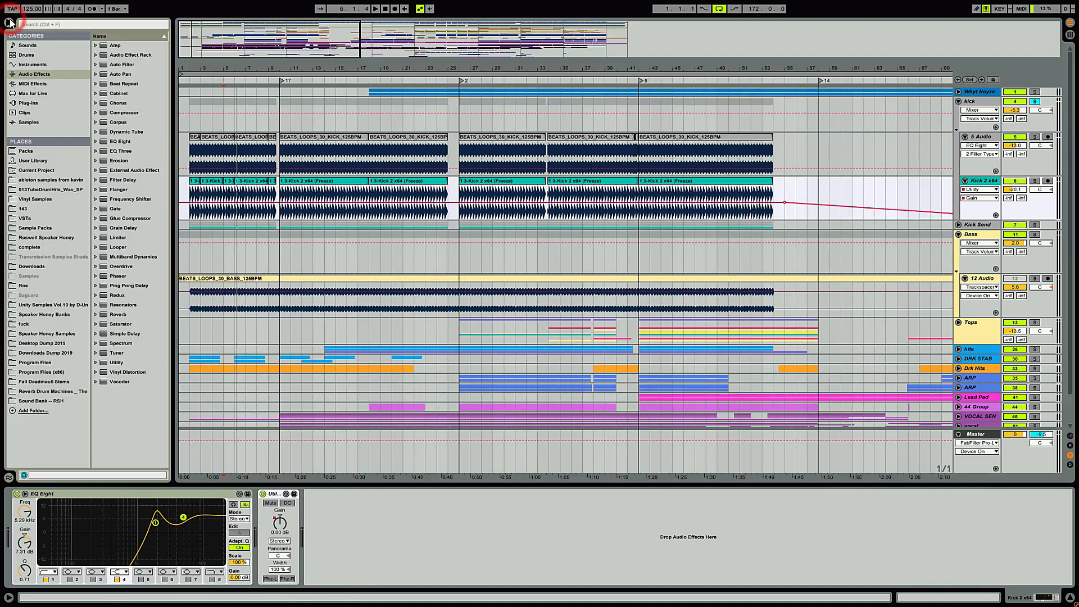
left_click(27, 102)
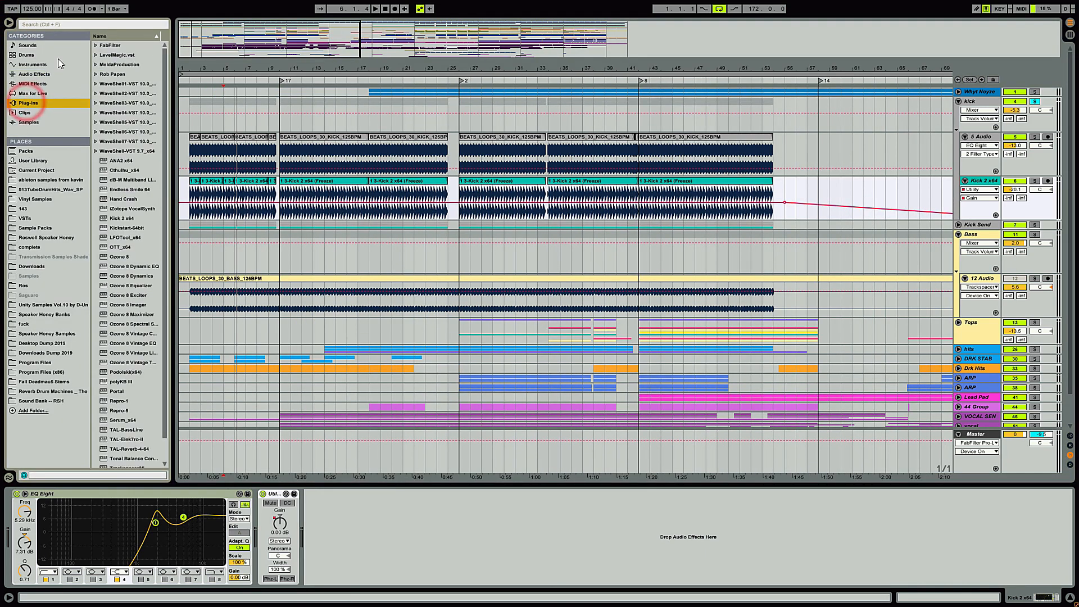
left_click(39, 24)
type("kick")
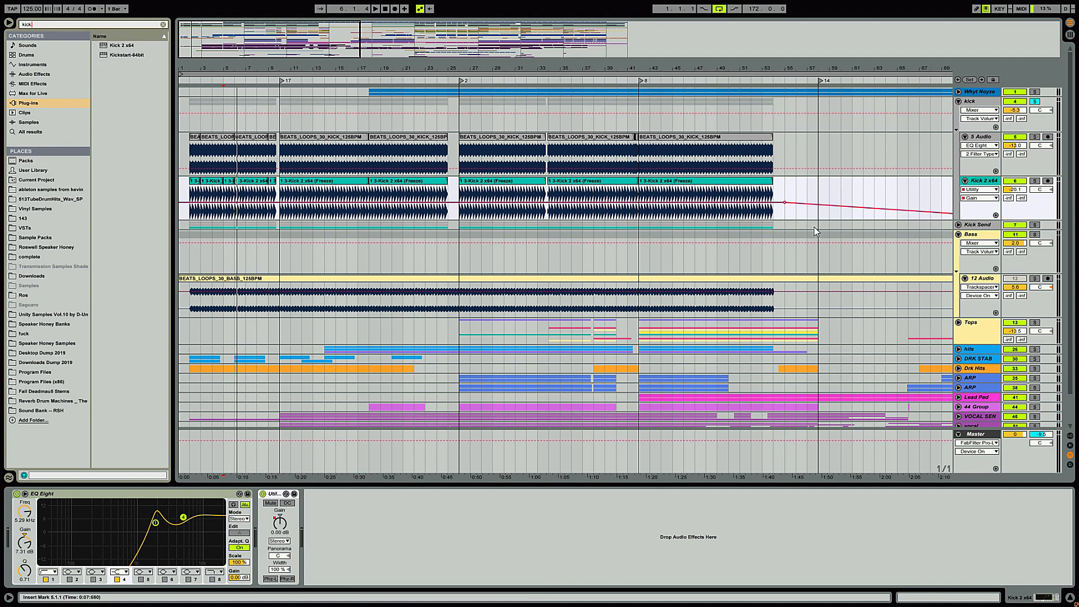
Step: Insert a new MIDI track below the frozen Kick 2 x64 track
right_click(988, 183)
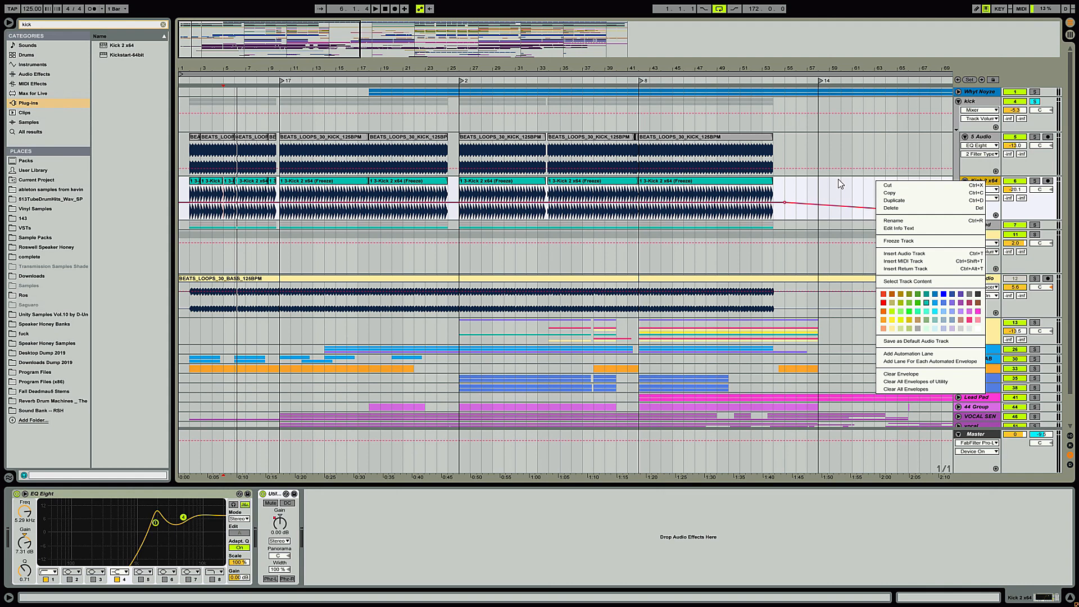
left_click(913, 261)
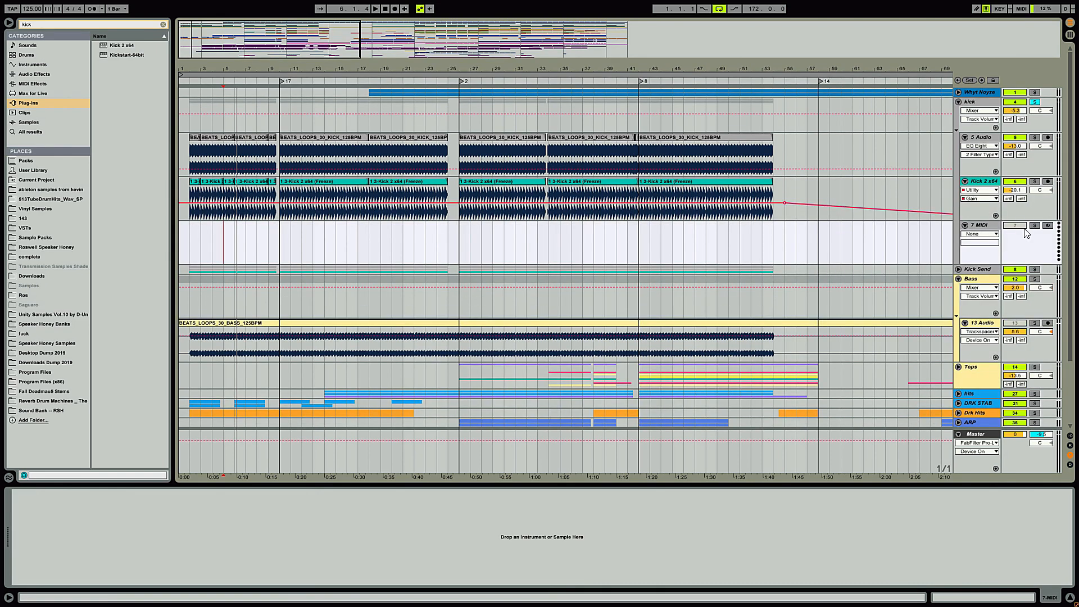
left_click(976, 227)
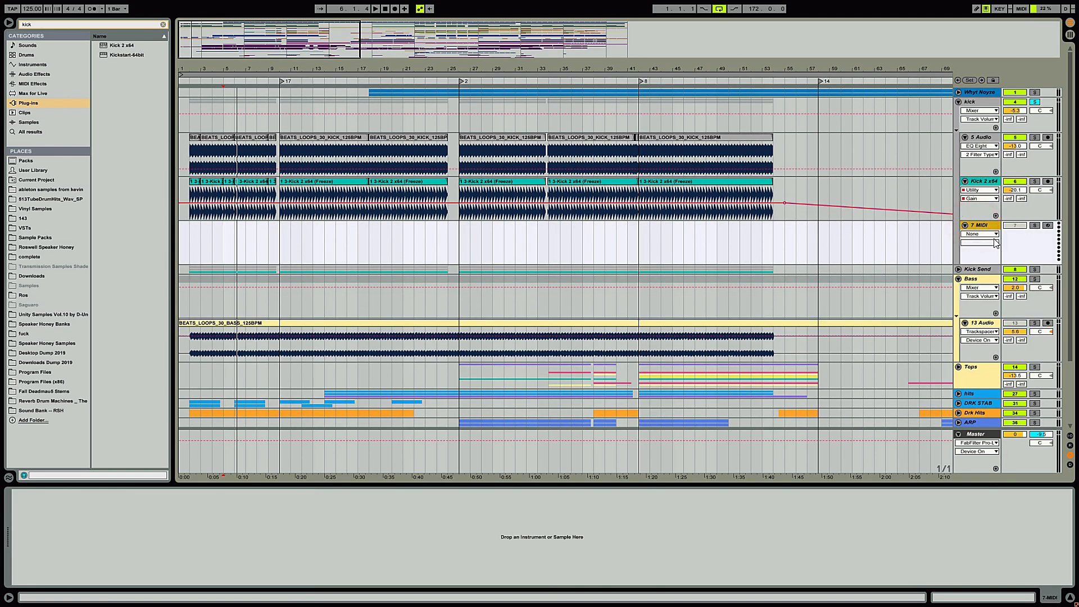
Step: Load the Kick 2 x64 plug-in onto the new MIDI track, hide the browser and move the plug-in window clear of the track controls
left_click(123, 46)
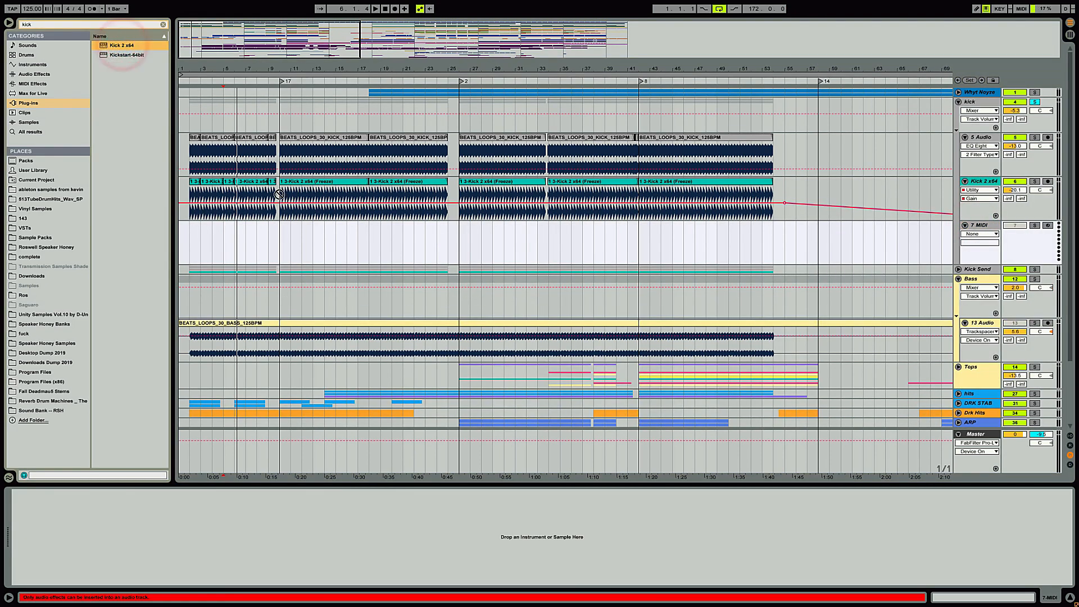
left_click(250, 243)
key("Return")
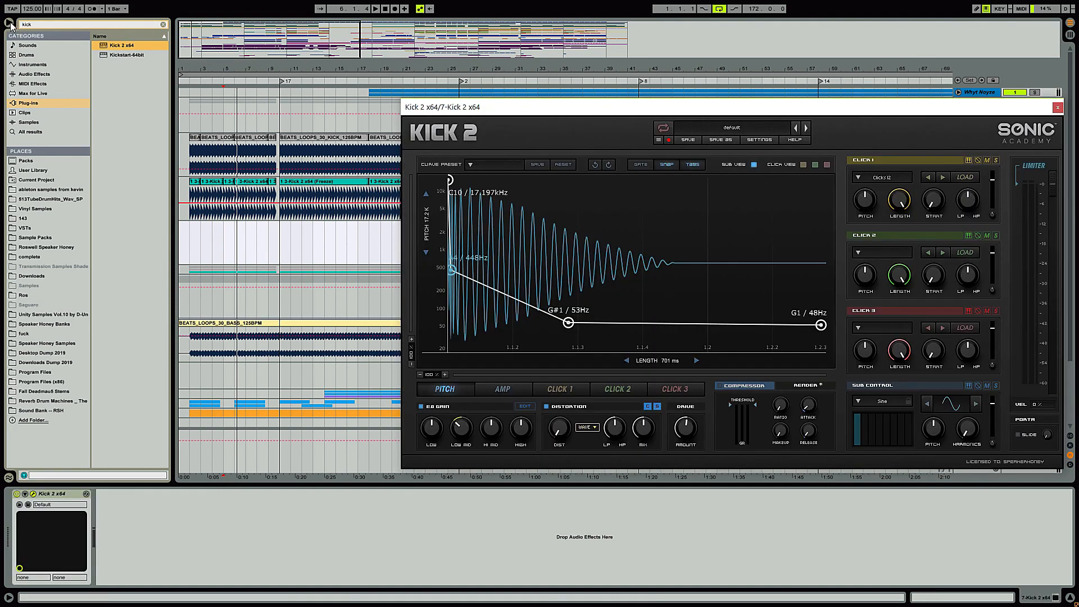
left_click(9, 24)
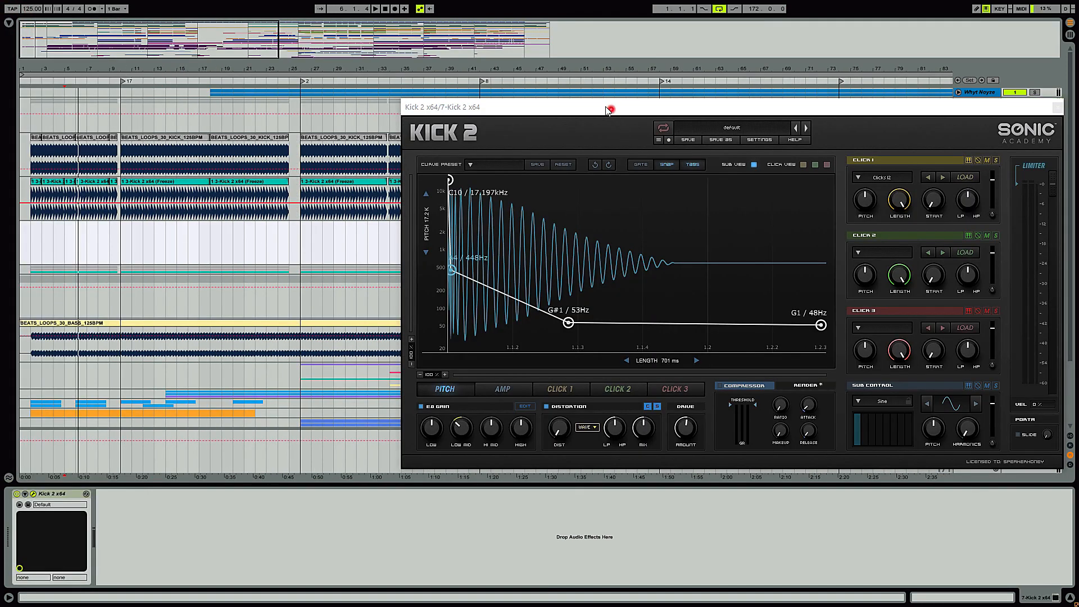
left_click_drag(608, 108, 406, 97)
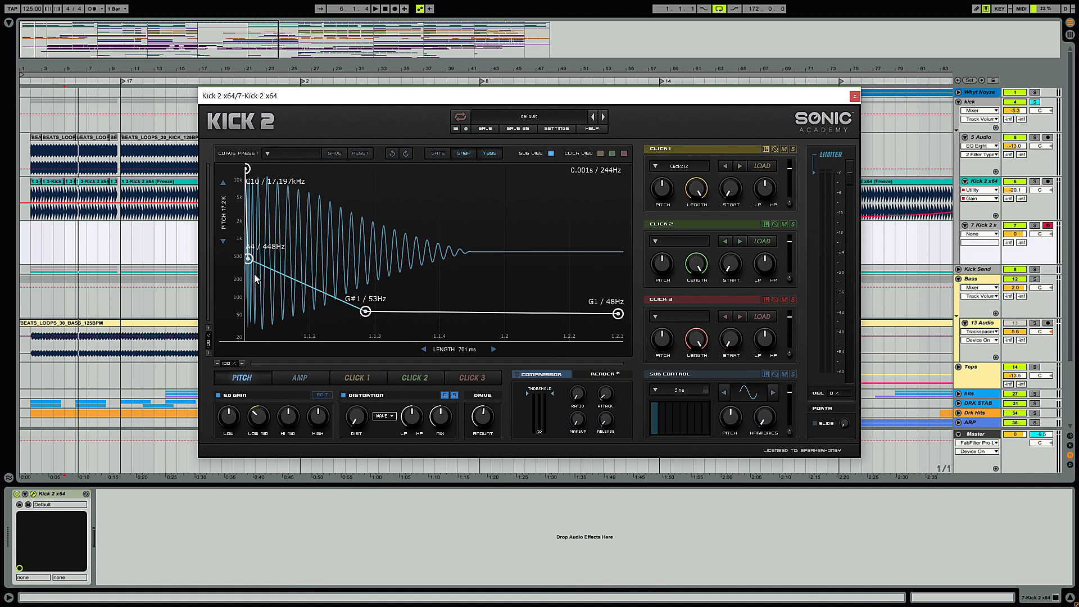
Step: Look through the factory Clicks presets available for Click 1 in Kick 2 without choosing another one
left_click(685, 167)
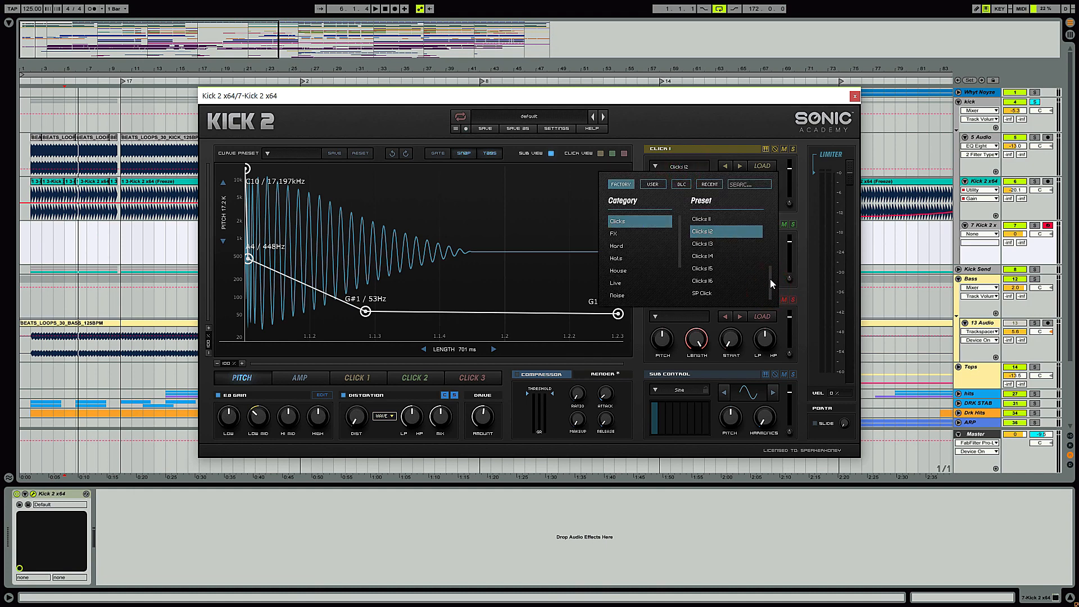
left_click_drag(770, 285, 770, 237)
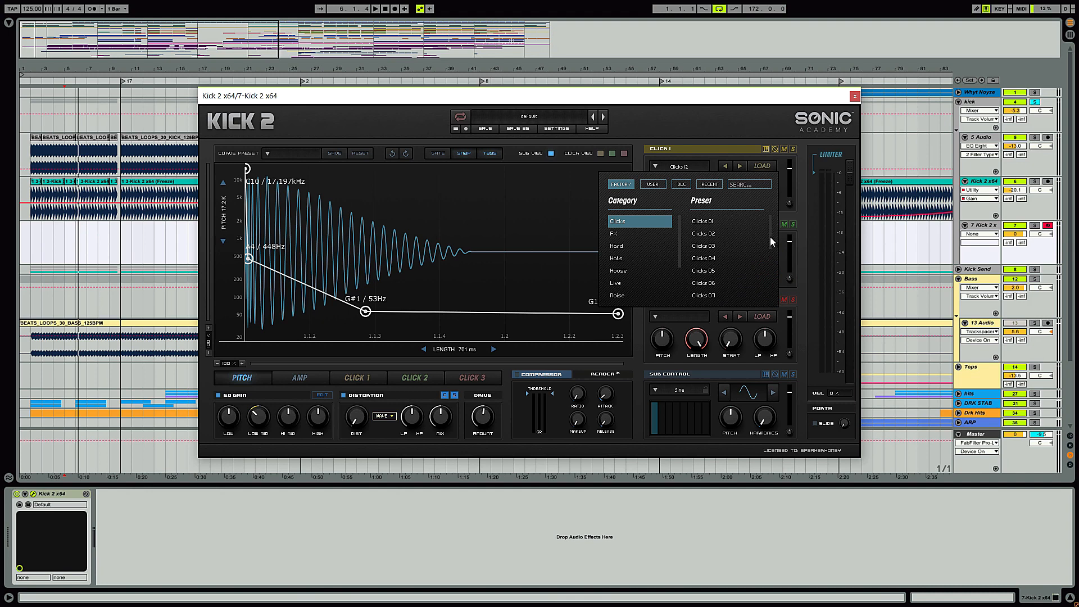
scroll(770, 237, "down", 3)
left_click(787, 167)
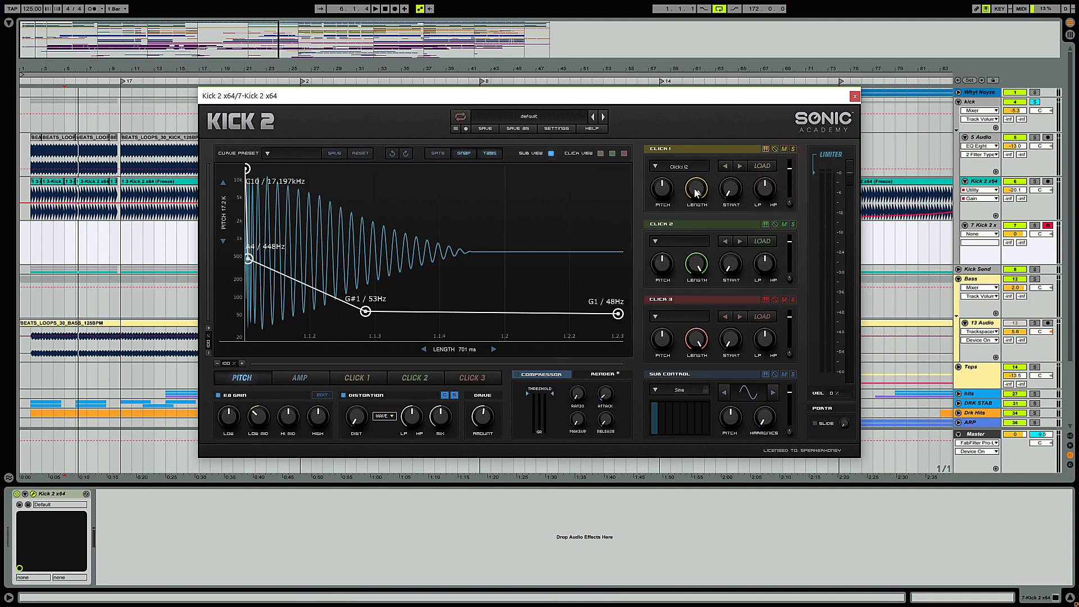
Step: Adjust the Click 1 length and move the second pitch envelope node to about 392 Hz
left_click_drag(697, 189, 702, 147)
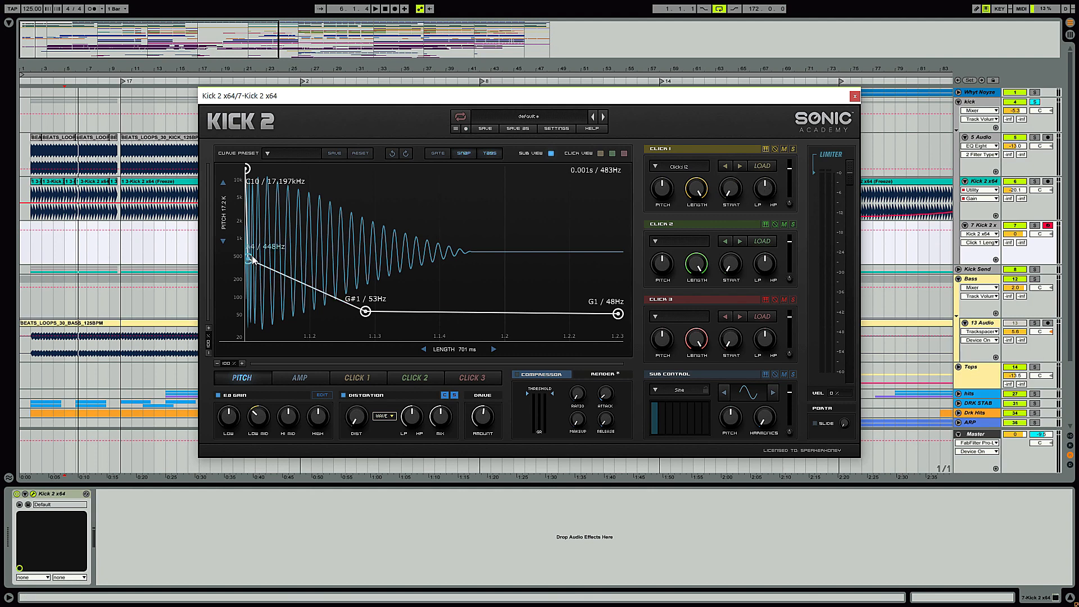
mouse_move(252, 261)
left_mouse_down()
mouse_move(272, 246)
mouse_move(252, 272)
mouse_move(254, 262)
left_mouse_up()
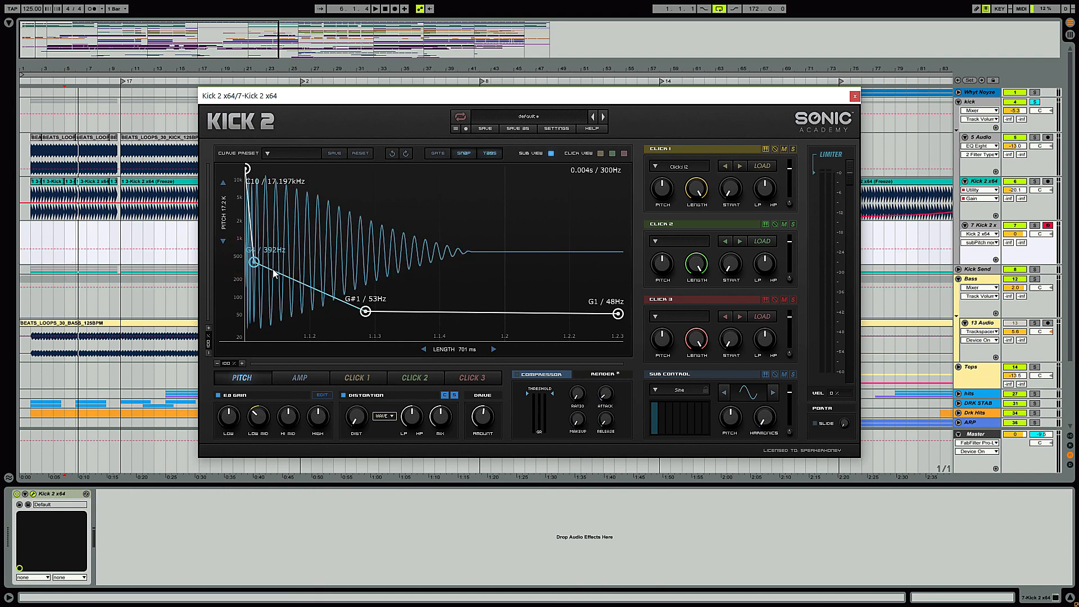
Step: Create a MIDI clip with a C3 note at bar 6 on the new Kick 2 track and turn the plug-in's Low EQ gain down fully
left_click(80, 264)
key("ctrl+shift+c")
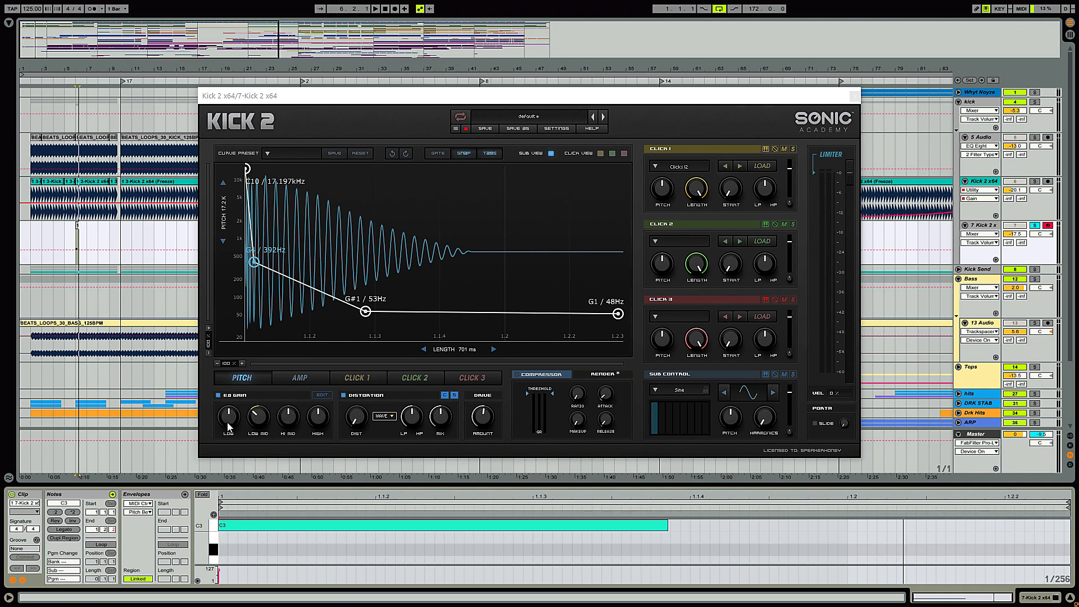
left_click_drag(229, 419, 229, 478)
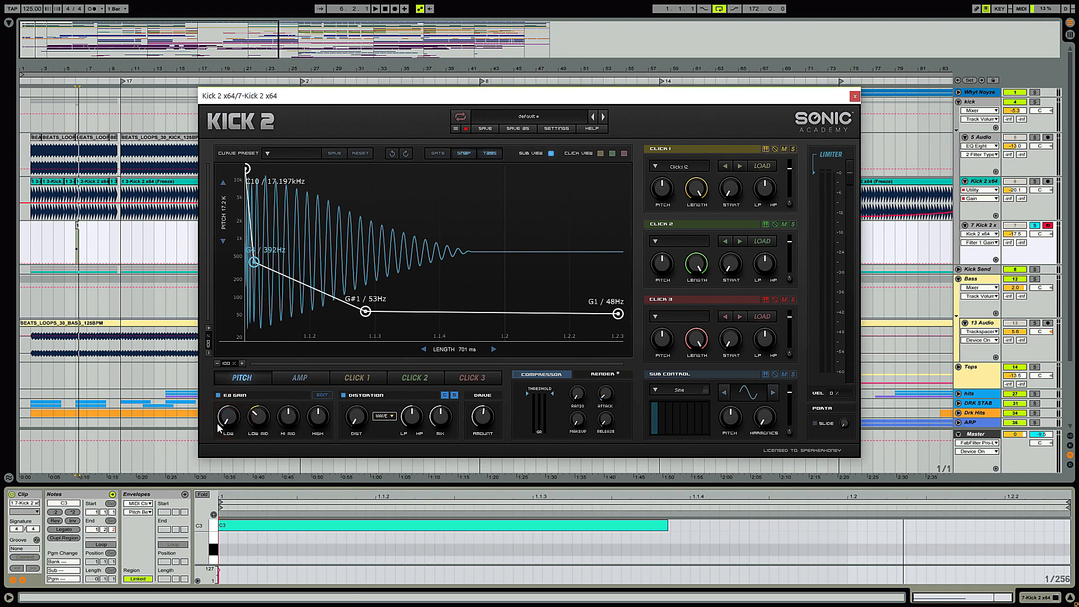
Step: Add EQ Eight after Kick 2 and set its first band to a low cut at about 2.74 kHz
left_click(155, 243)
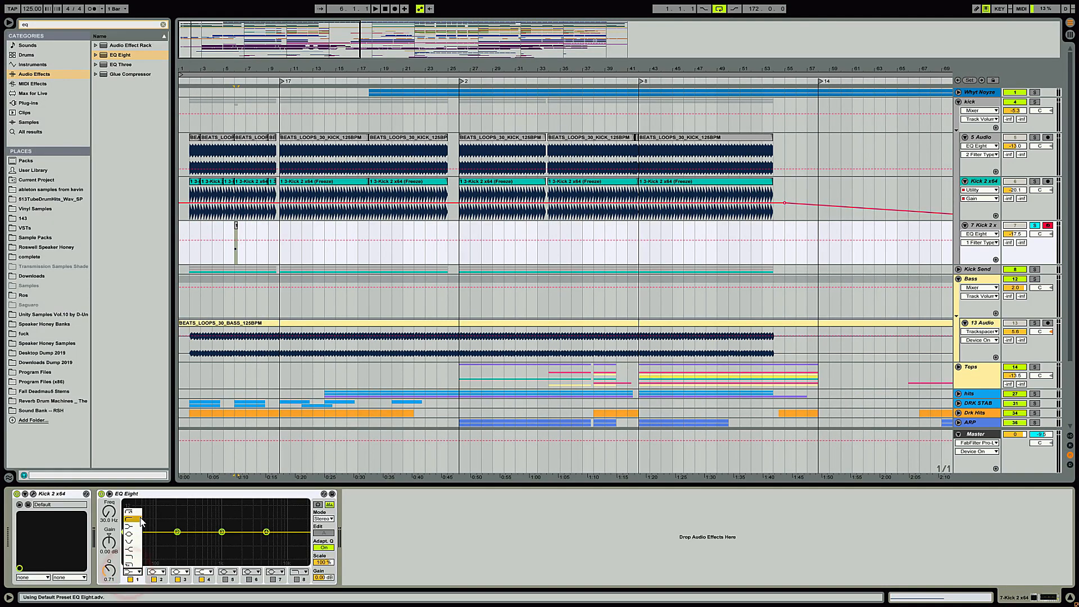
left_click(140, 520)
left_click_drag(122, 541, 250, 537)
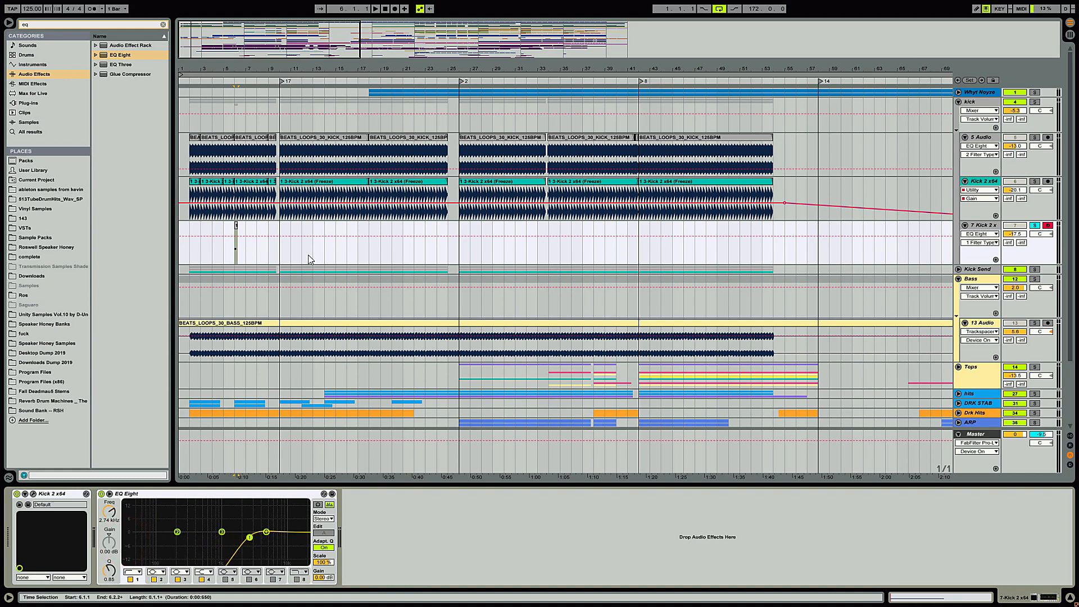
Step: Play the MIDI clip at bar 6 to hear the new kick click through the EQ
left_click(235, 229)
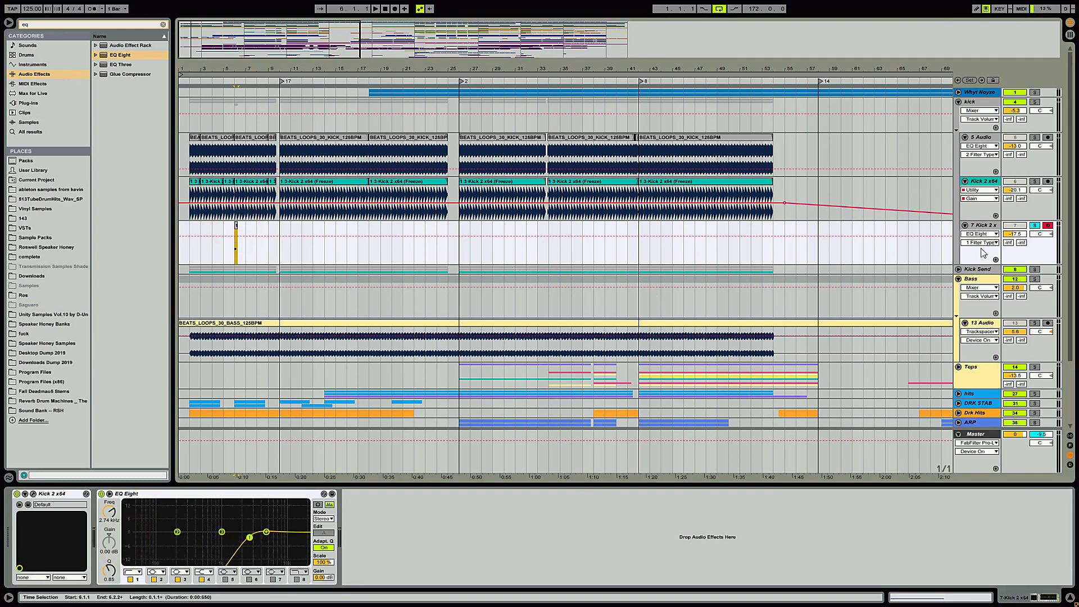
key("space")
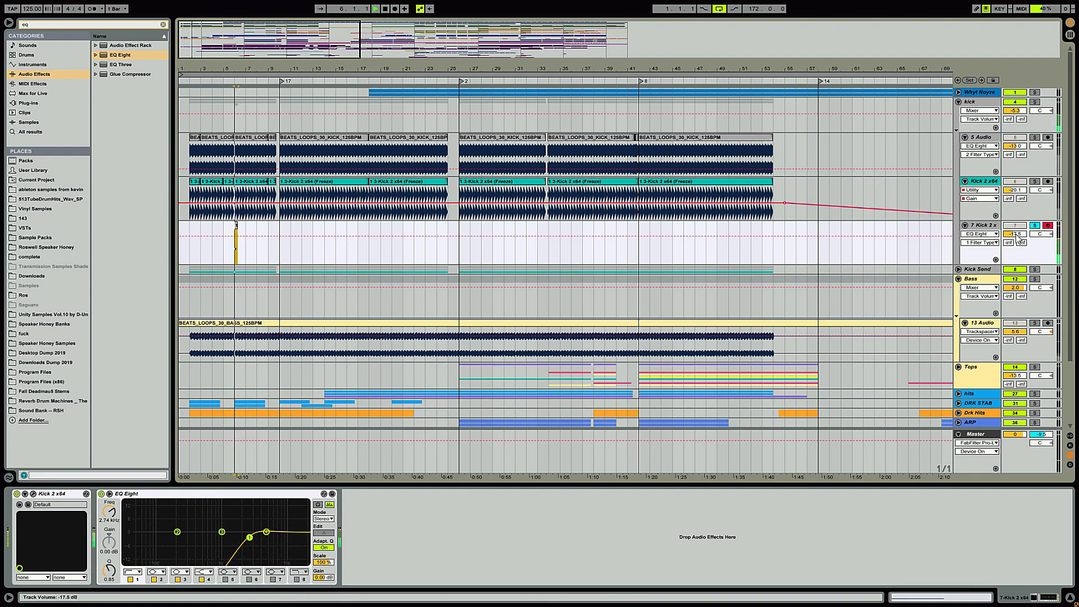
key("space")
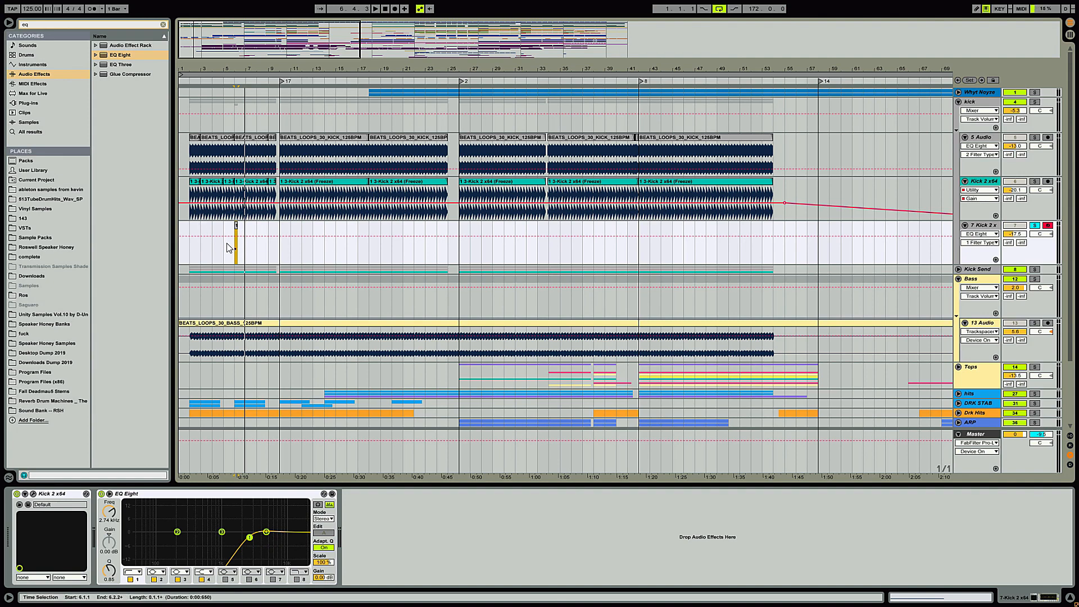
Step: Freeze the new Kick 2 click track and flatten it to audio
left_click(236, 239)
left_click(954, 229)
right_click(980, 226)
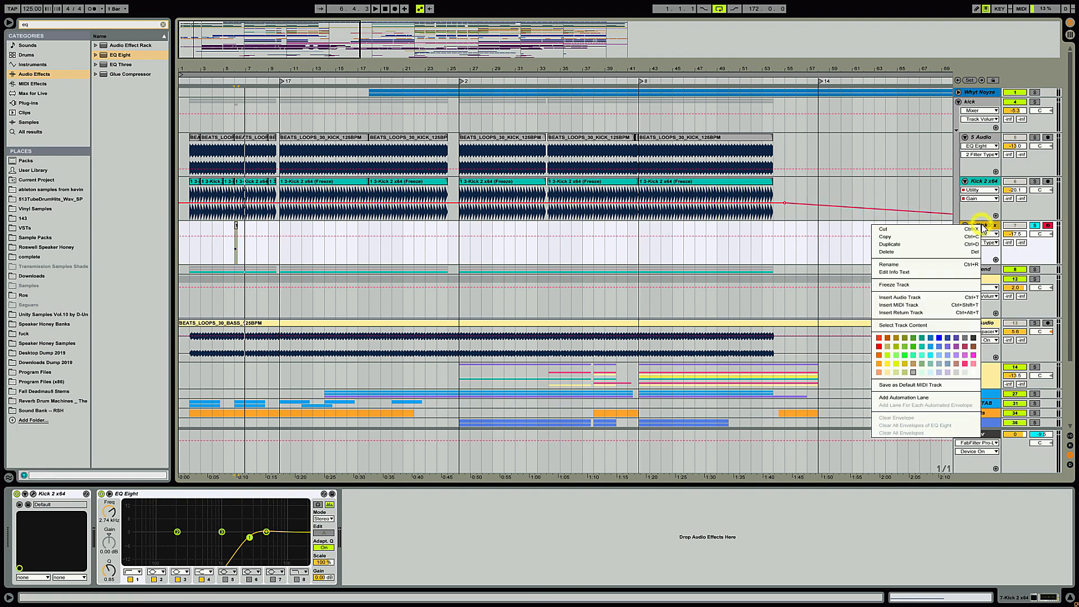
left_click(909, 285)
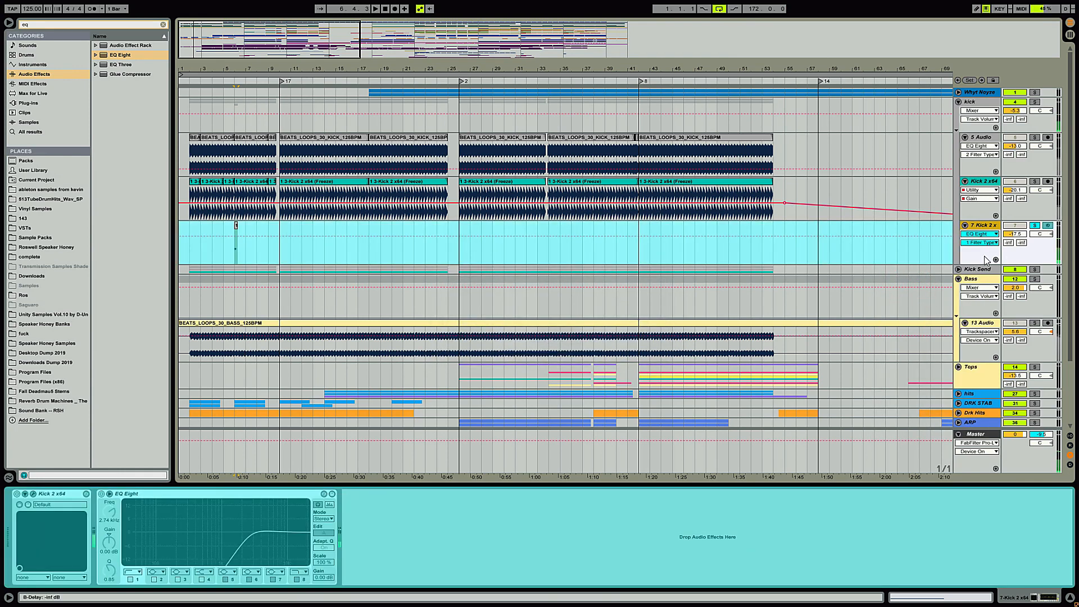
right_click(994, 229)
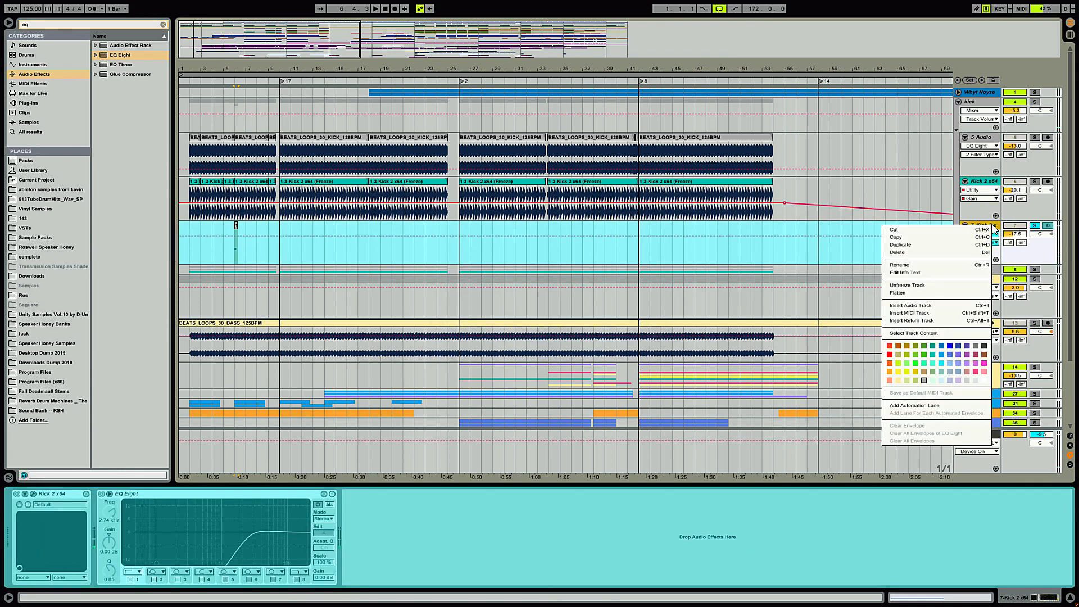
left_click(907, 285)
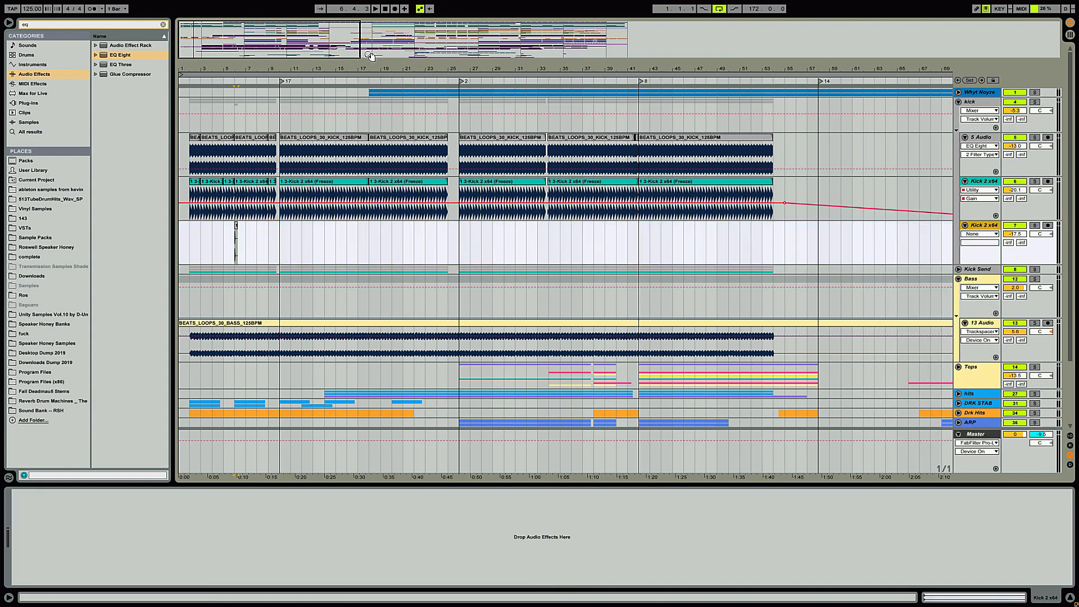
Step: Delete the flattened click clip at bar 6 on the new Kick 2 track
left_click_drag(356, 48, 229, 51)
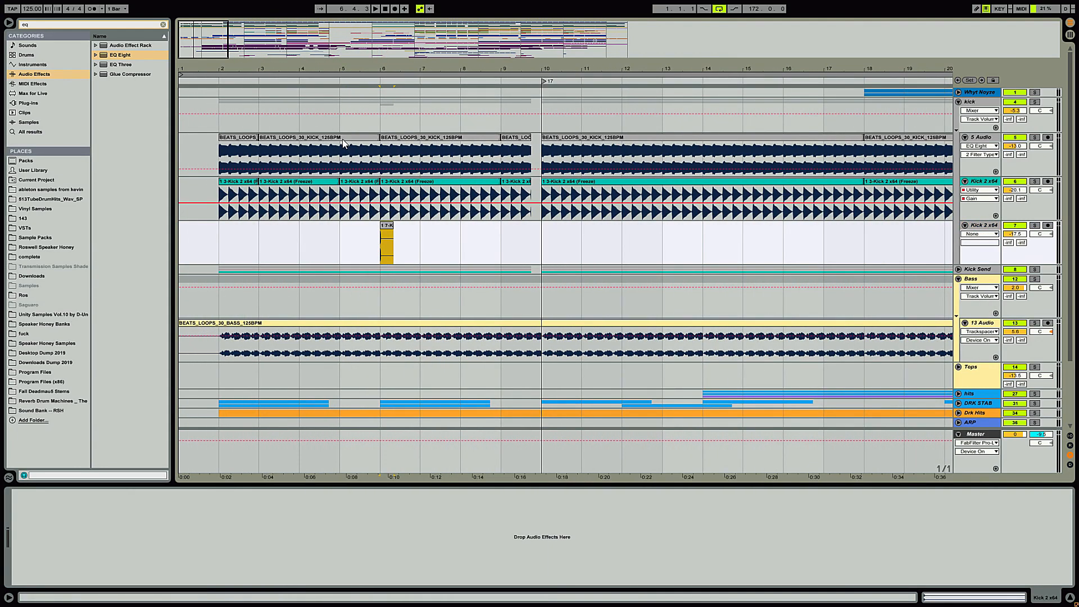
left_click(388, 231)
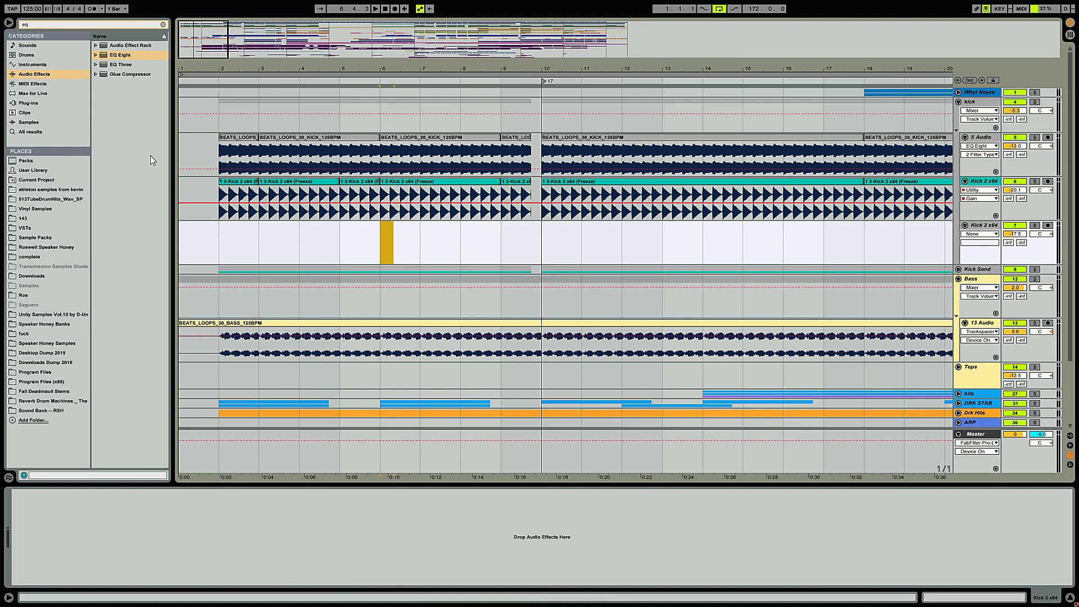
key("Delete")
Step: Play the 5 Audio and Kick 2 x64 layers in solo from bar 2 and select their clips through bar 54
left_click(220, 150)
key("space")
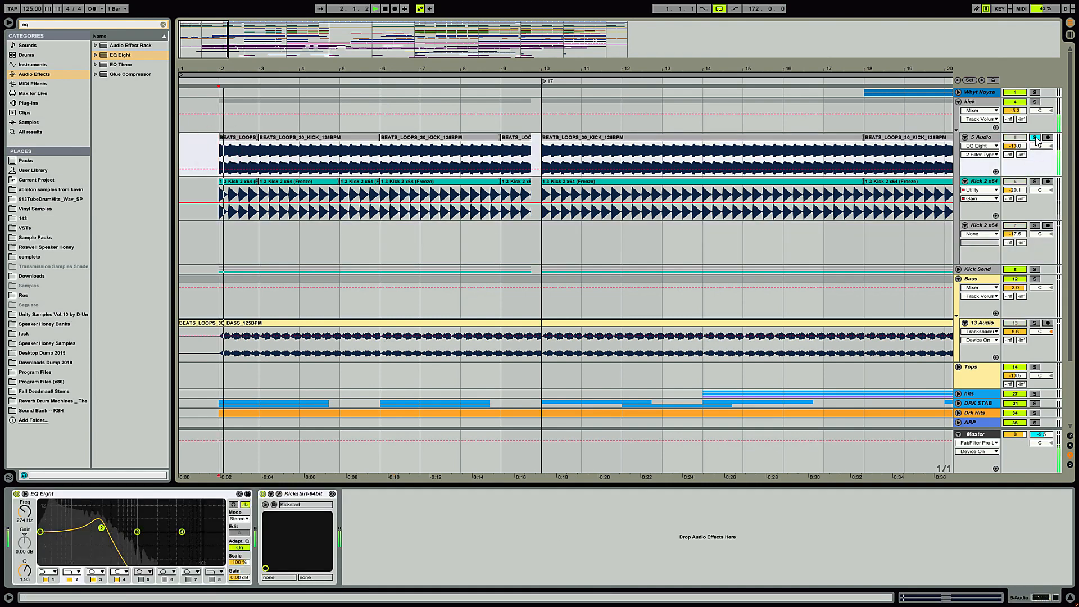
left_click(1034, 138)
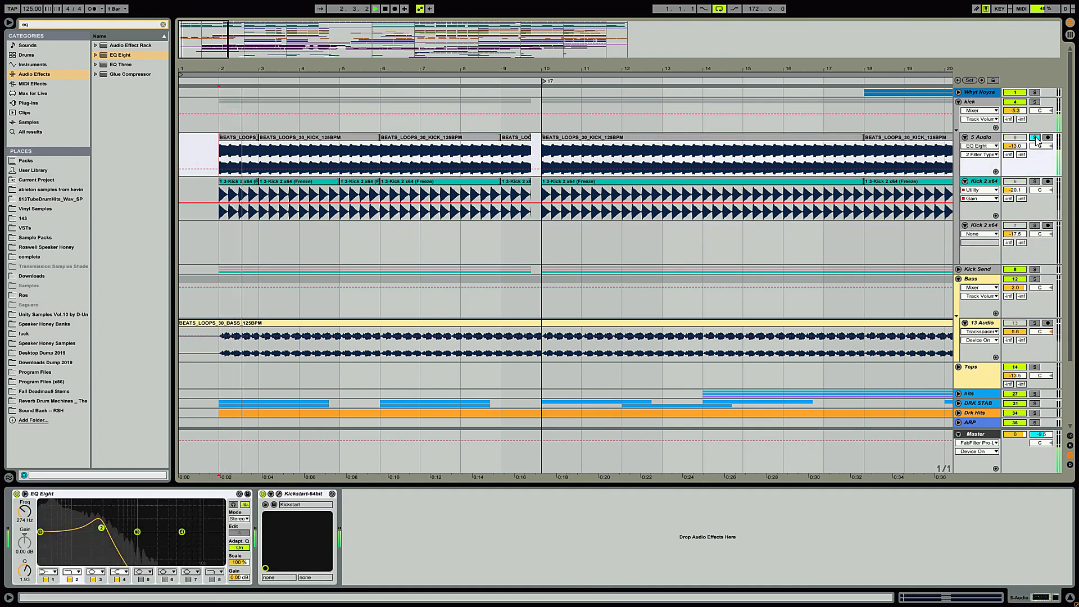
left_click(1035, 181)
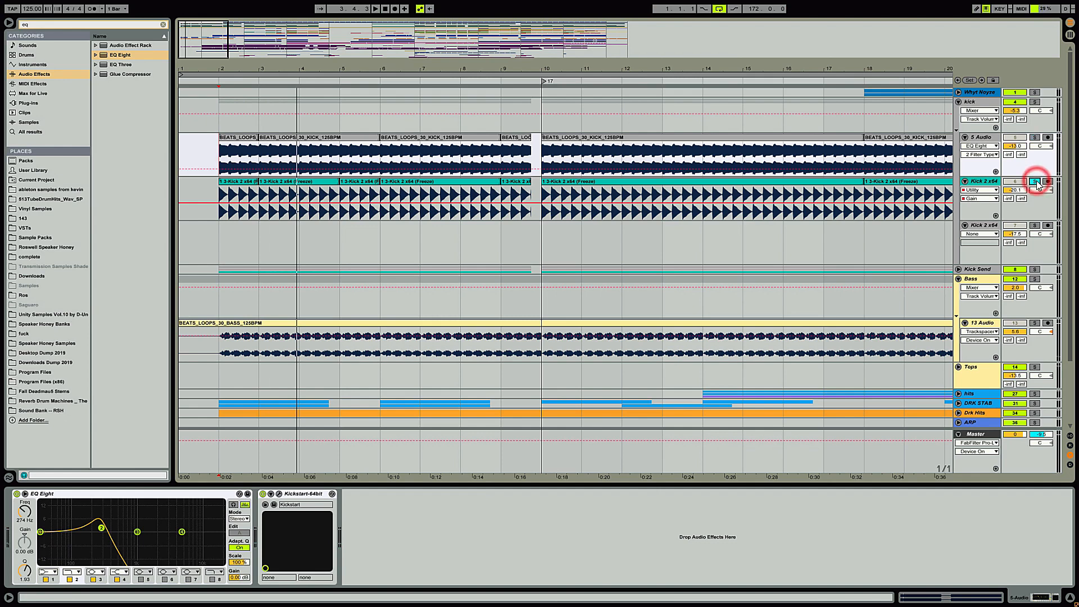
left_click(1035, 138, "ctrl")
key("space")
key("space")
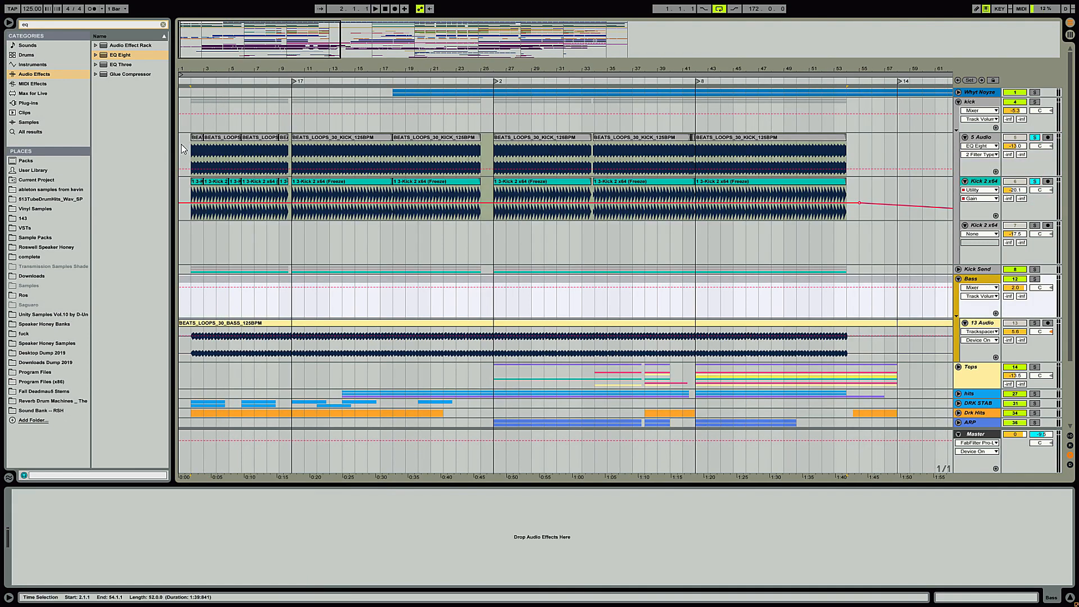
left_click_drag(193, 158, 219, 159)
left_click_drag(331, 179, 838, 209)
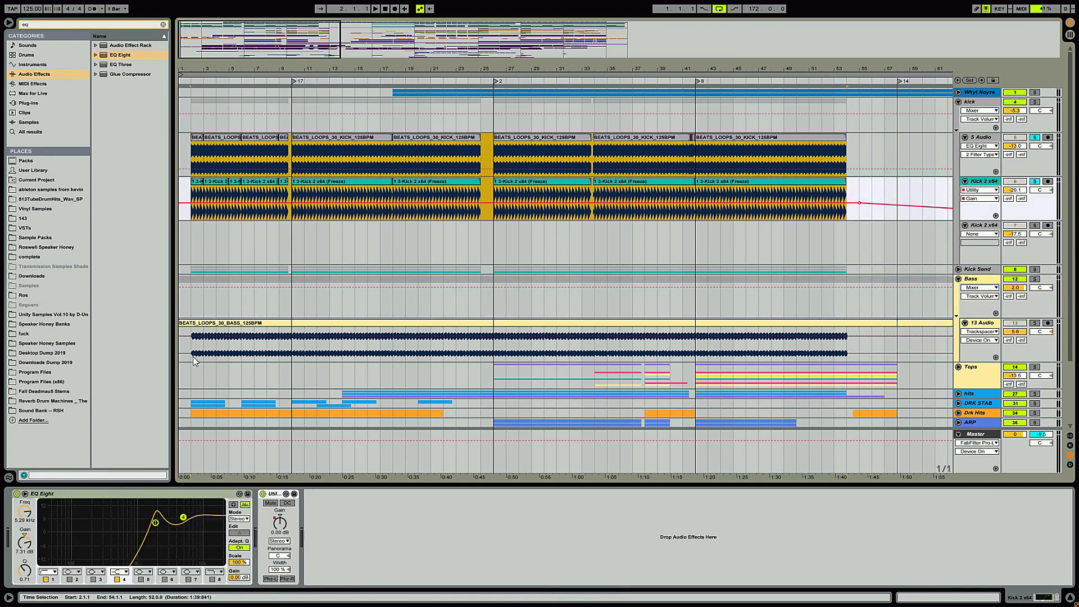
Step: Solo the Bass group and play the bass loop on 13 Audio from bar 2
left_click(193, 357)
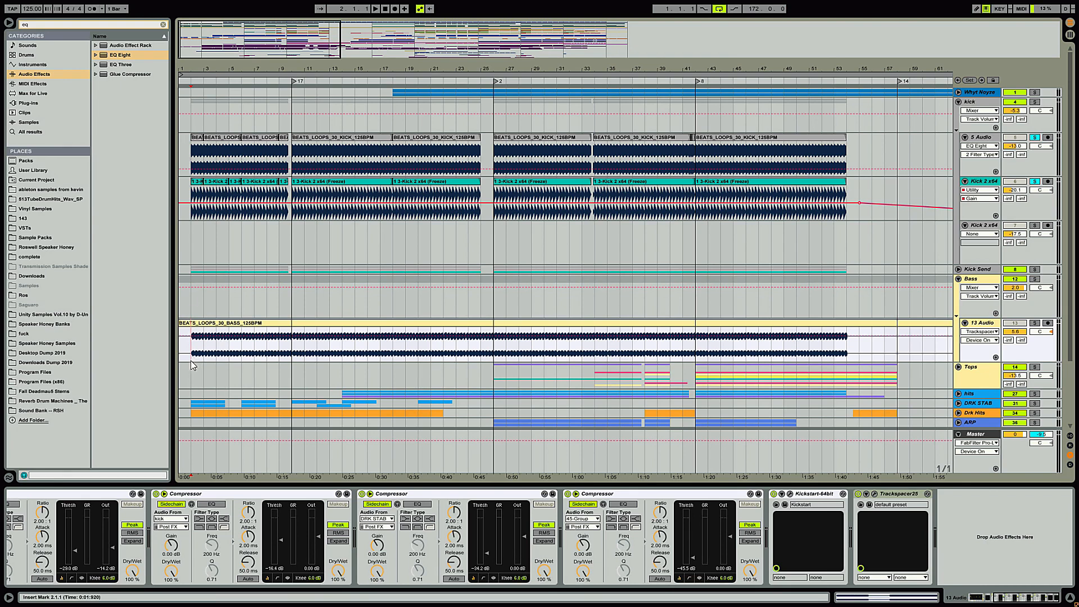
left_click(1034, 323)
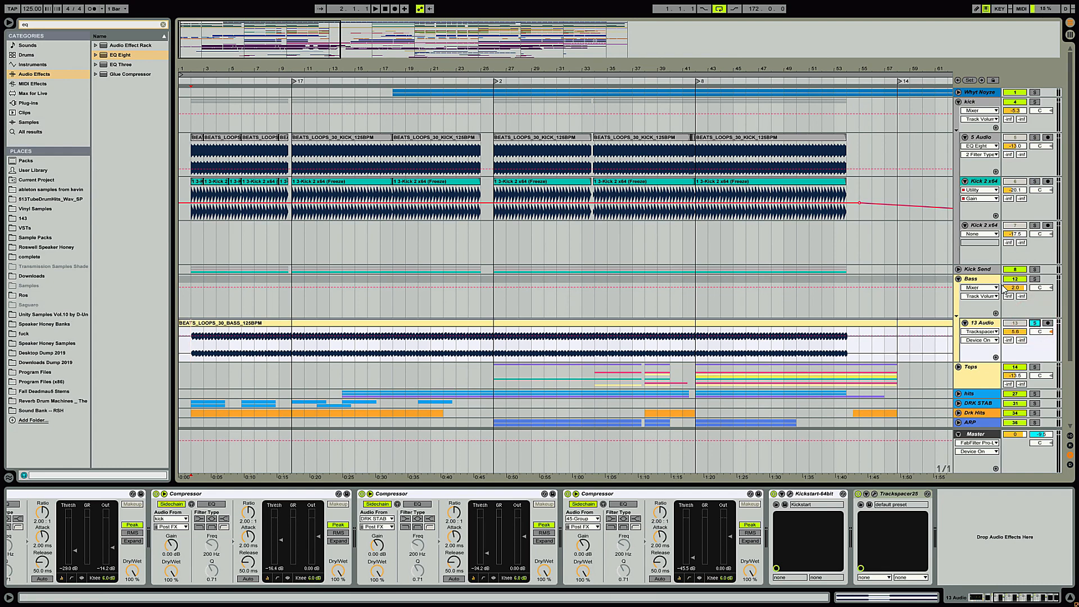
left_click(1034, 280)
key("space")
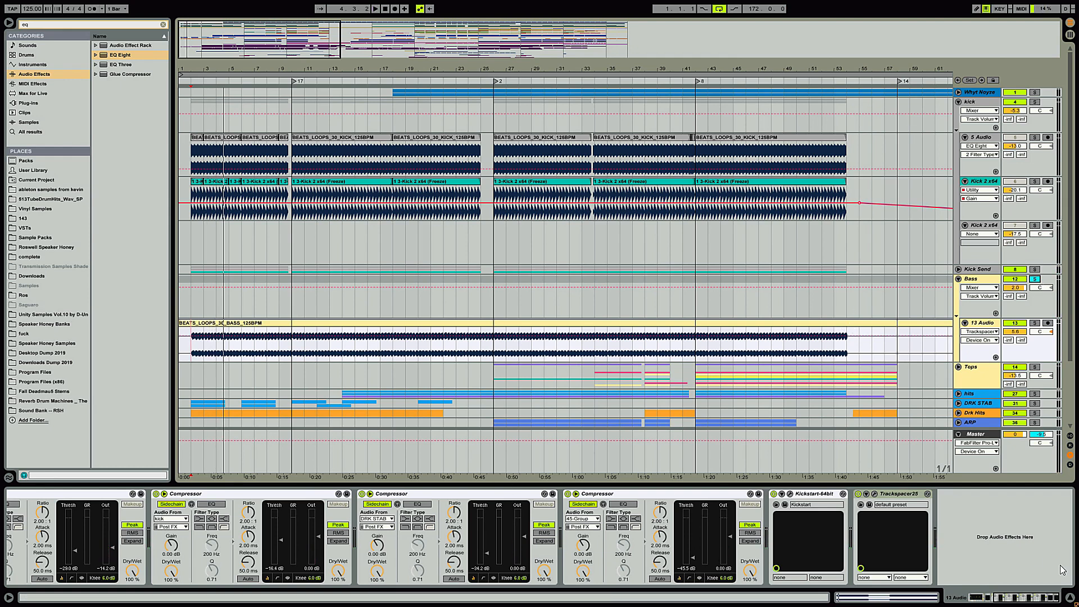
Step: Go to the start of the 13 Audio device chain and open the JJP-Bass Stereo plug-in
left_click(976, 598)
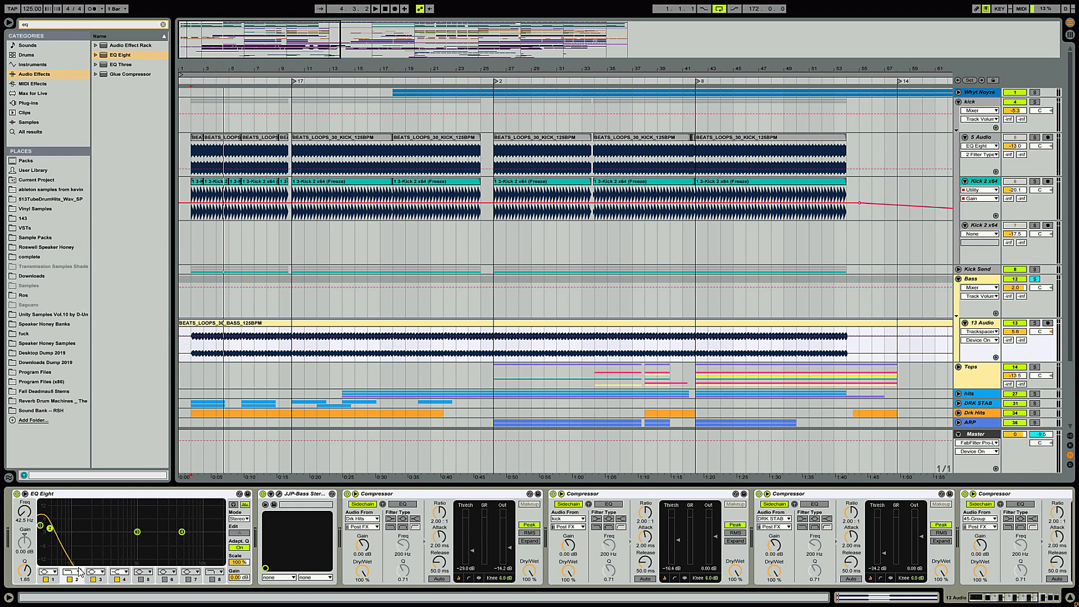
left_click(293, 496)
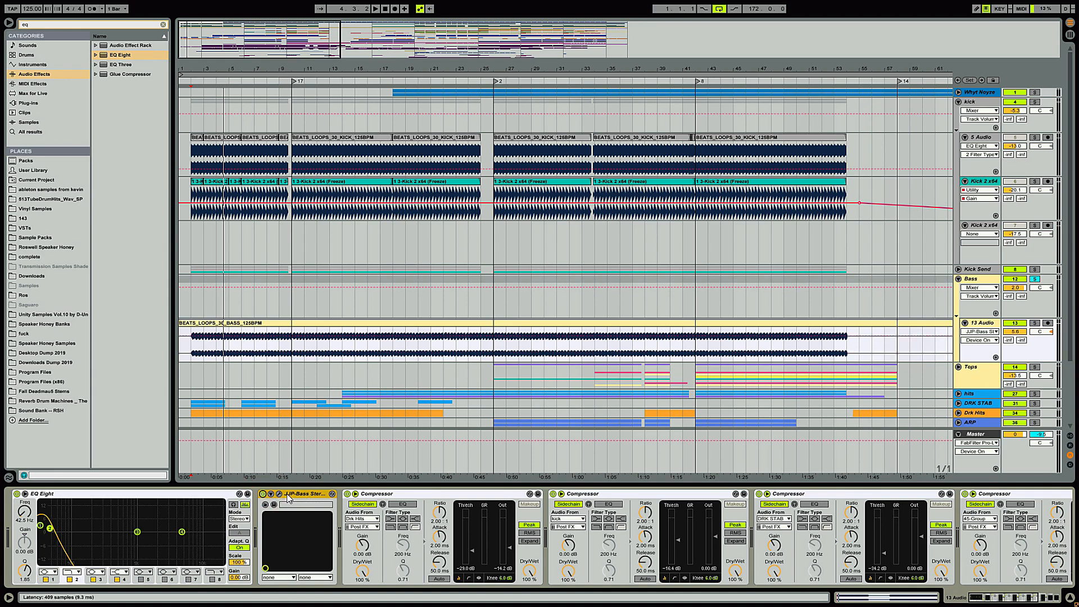
left_click(279, 493)
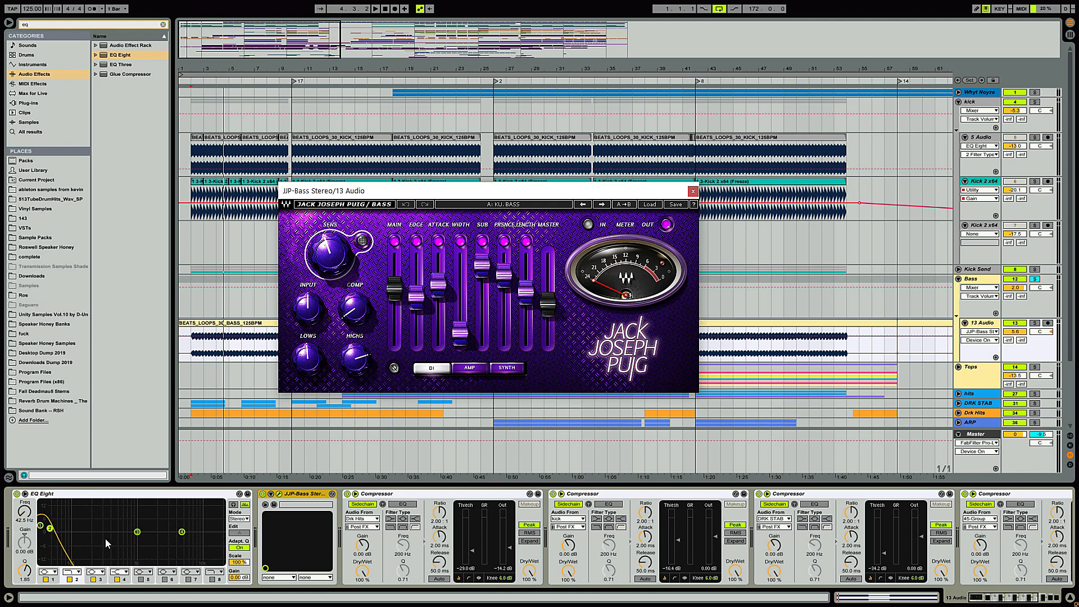
left_click(316, 499)
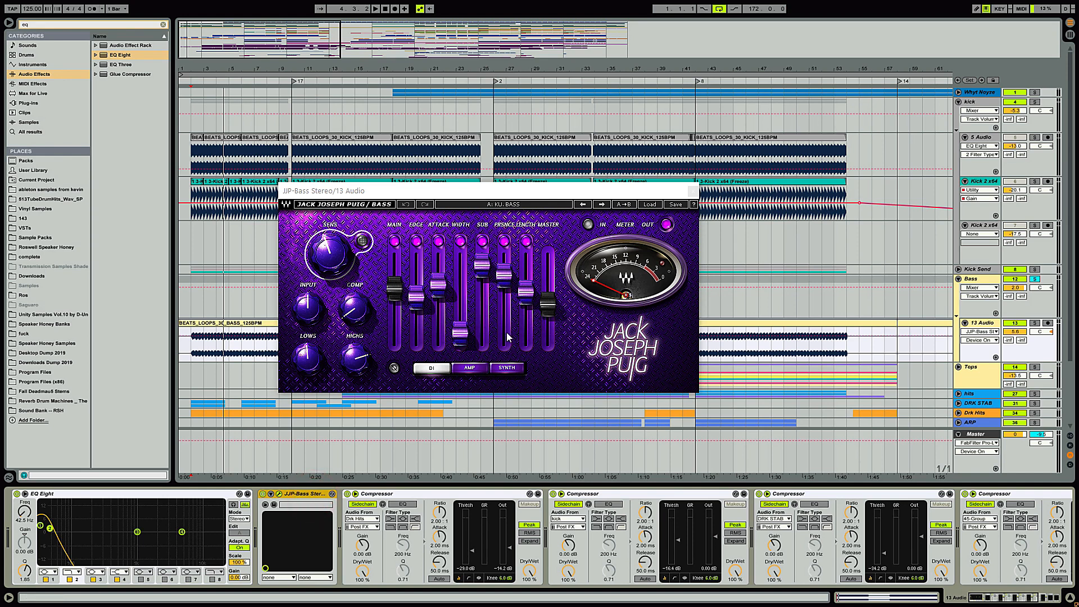
Step: Play the bass from bar 3 with JJP-Bass bypassed, re-enable the plug-in and close its window
left_click(263, 494)
key("space")
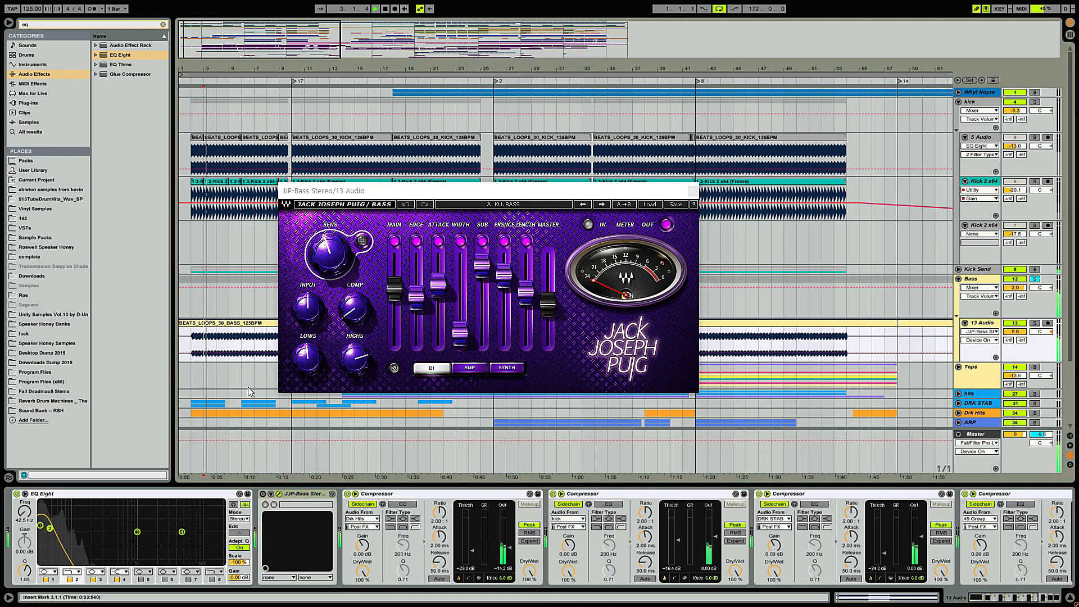
left_click(263, 494)
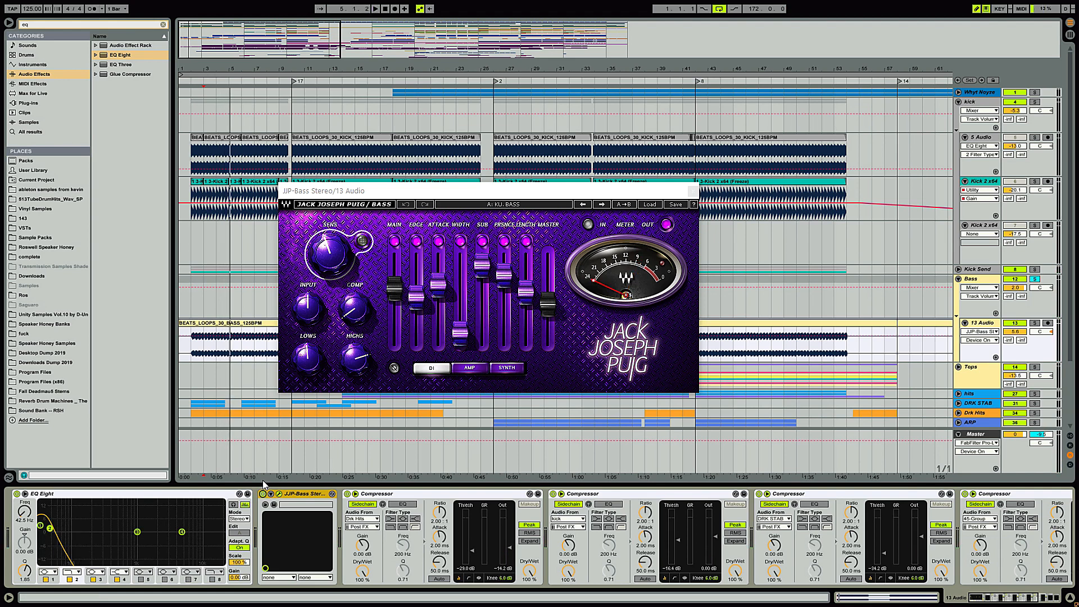
left_click(691, 191)
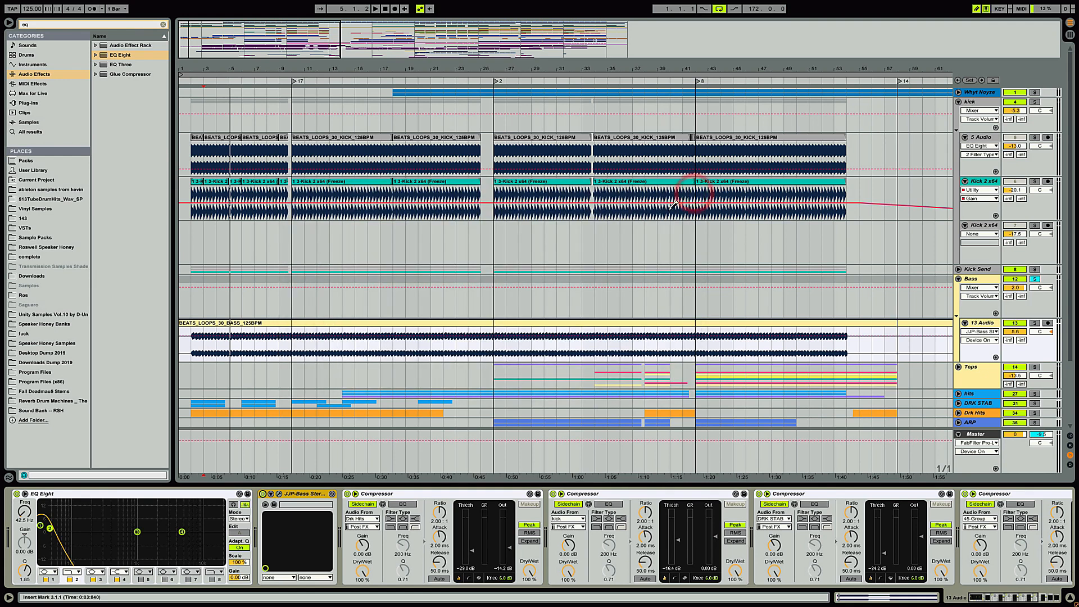
Step: Examine the bass track's sidechain compressors fed by Drk Hits, kick and DRK STAB
left_click(395, 496)
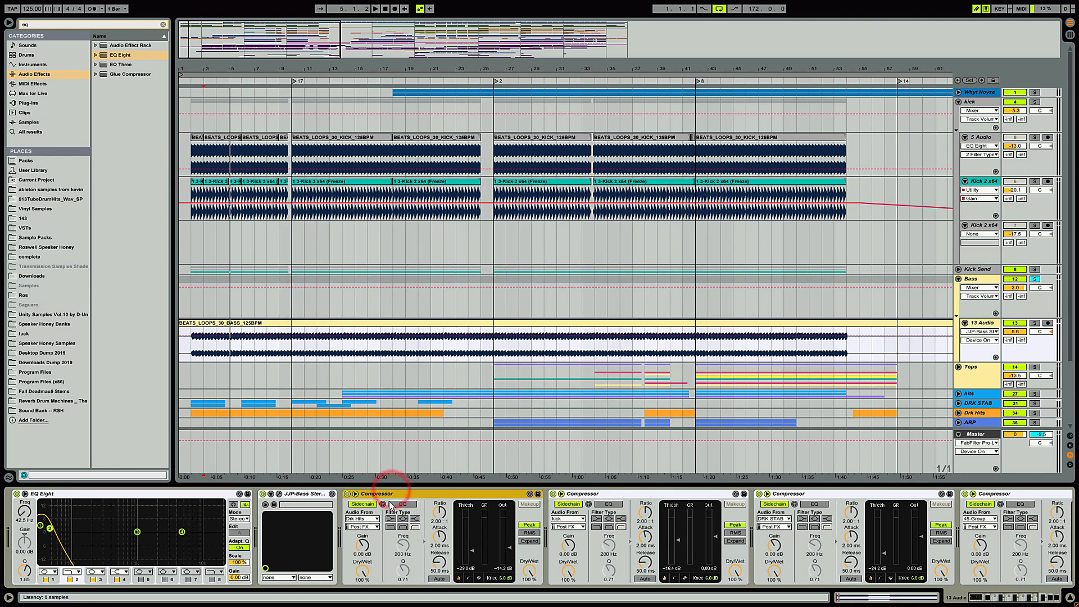
left_click(627, 495)
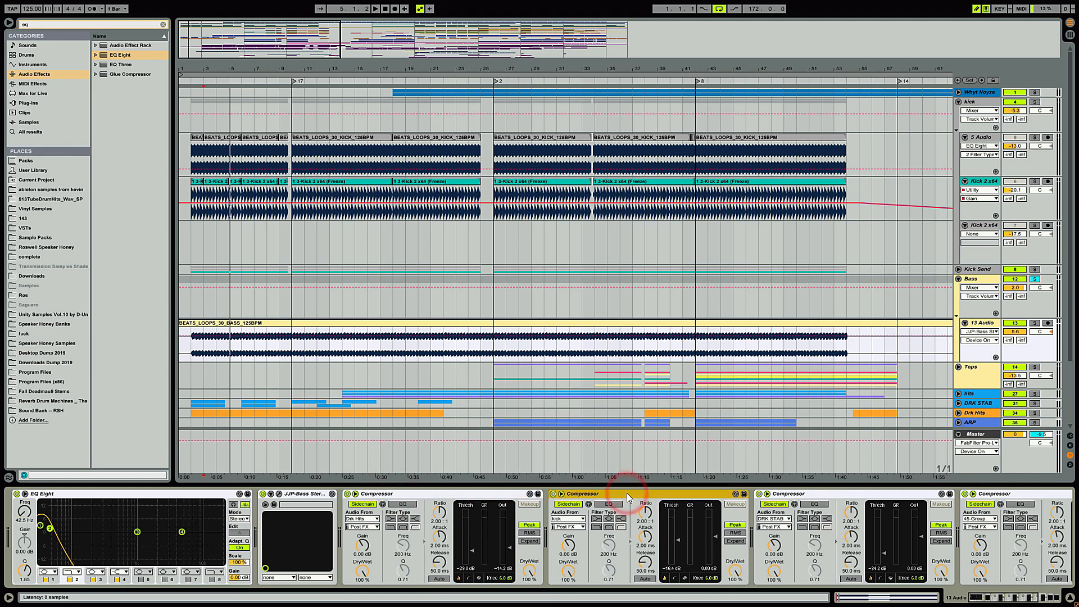
left_click(811, 494)
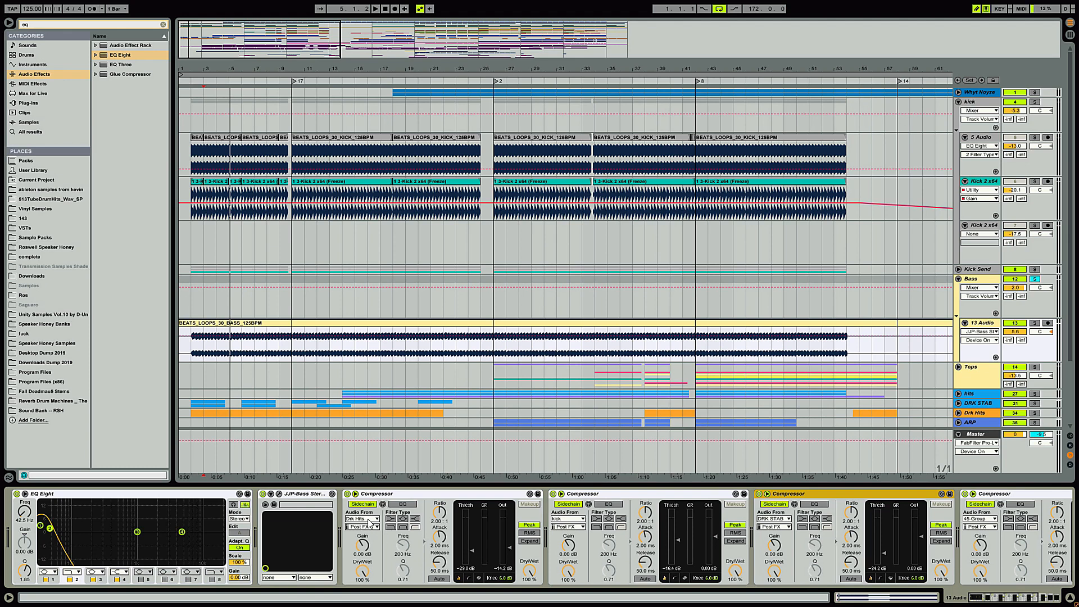
key("shift+Tab")
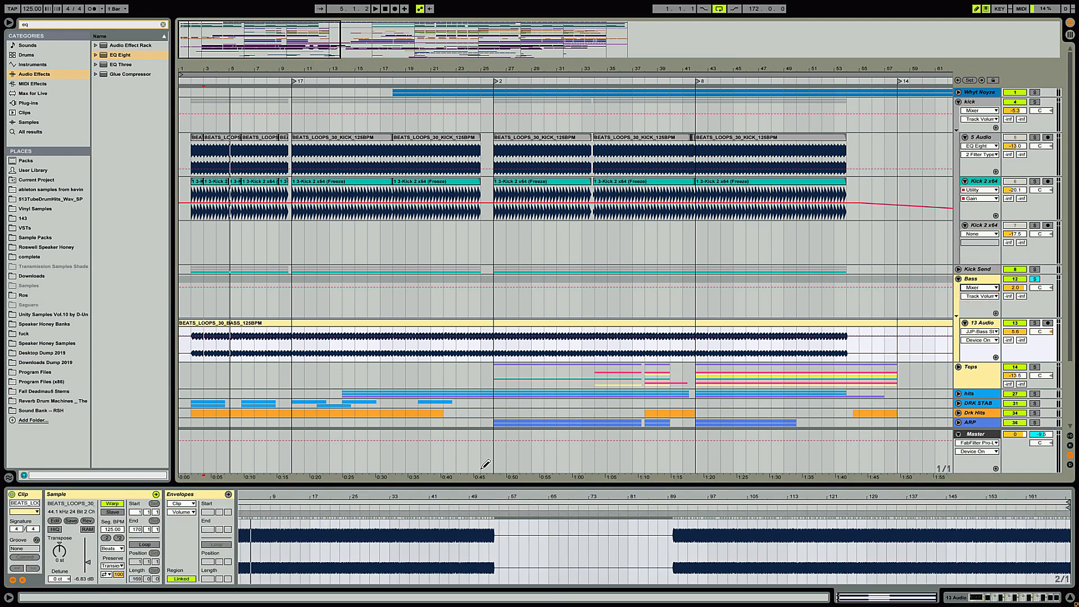
left_click(987, 324)
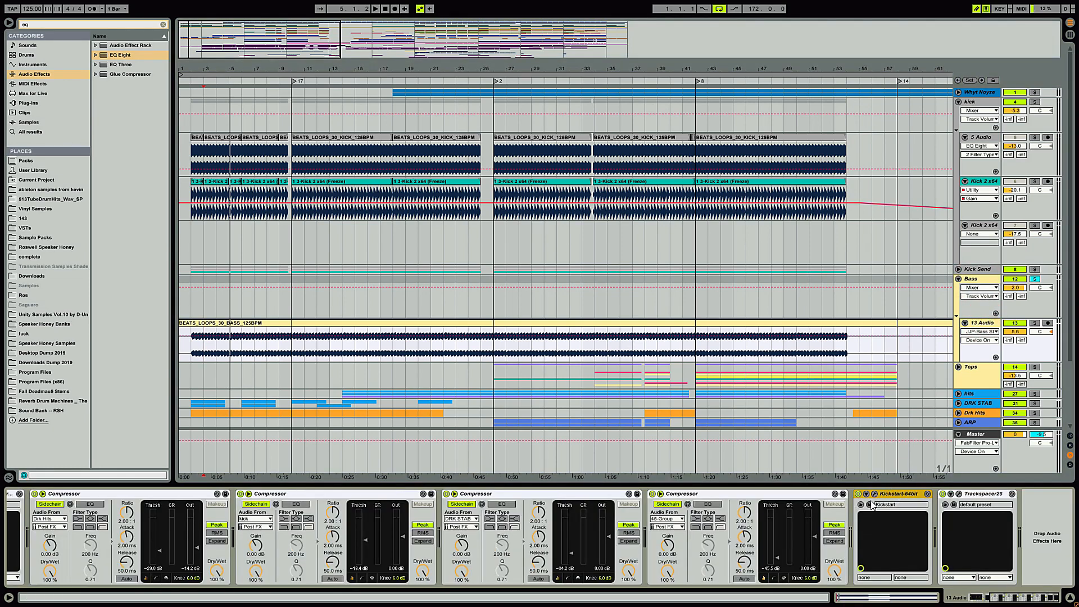
Step: Open Kickstart on 13 Audio and play the bass with the plug-in bypassed and with it enabled
left_click(875, 494)
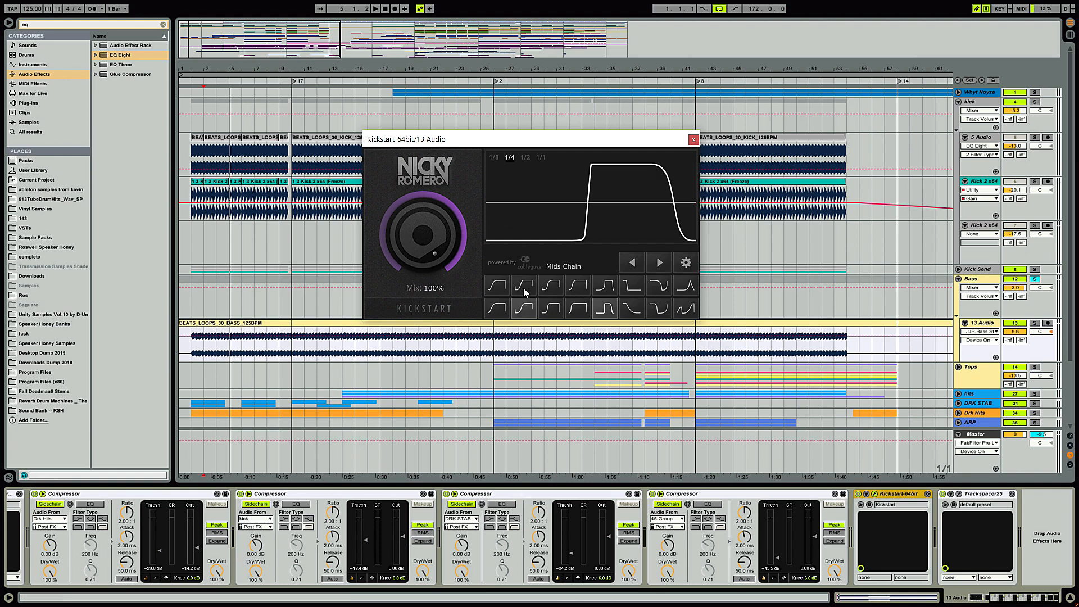
left_click(859, 494)
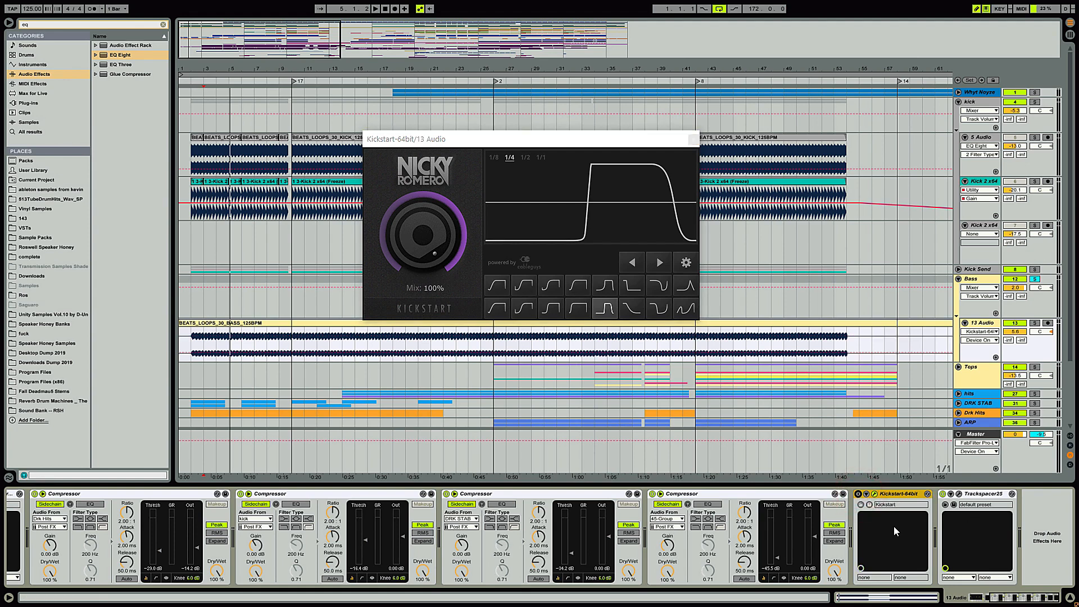
left_click(292, 346)
key("space")
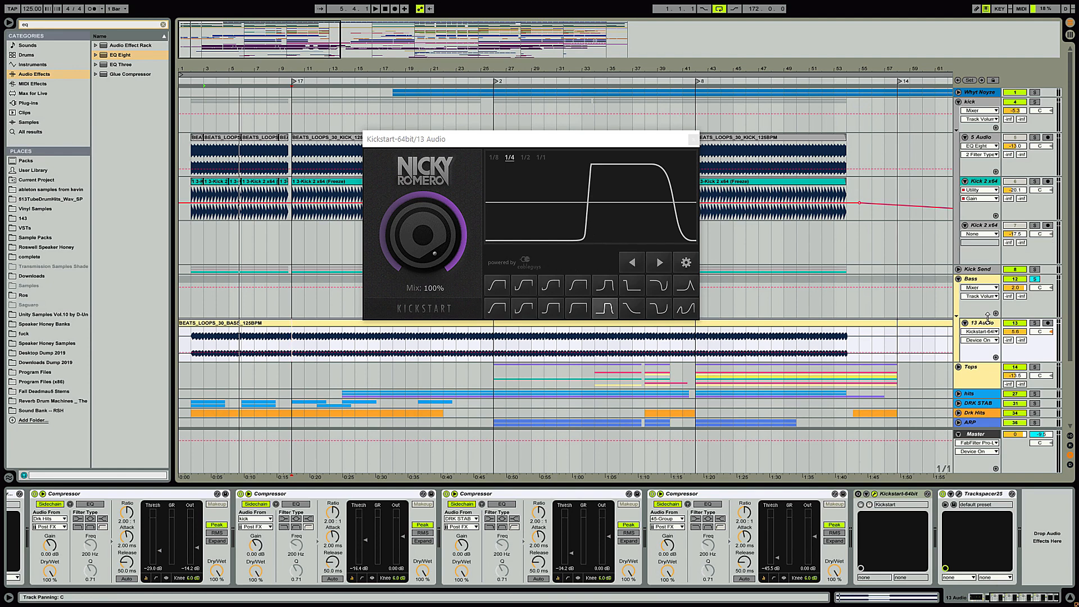
left_click(858, 497)
key("space")
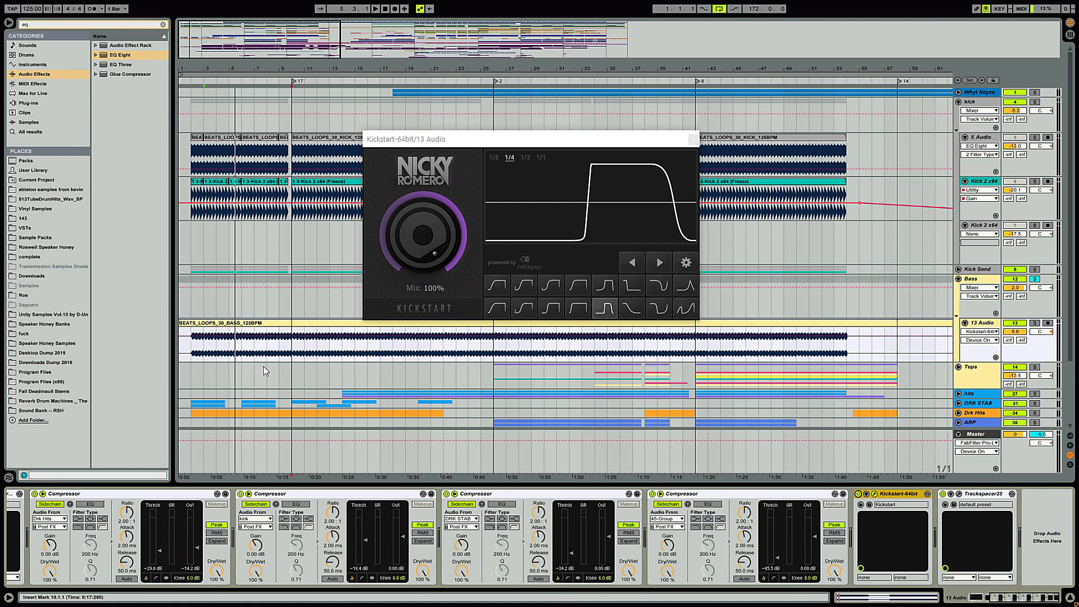
Step: Open the kick group's Kickstart plug-in and place its window in the middle of the arrangement
left_click(984, 106)
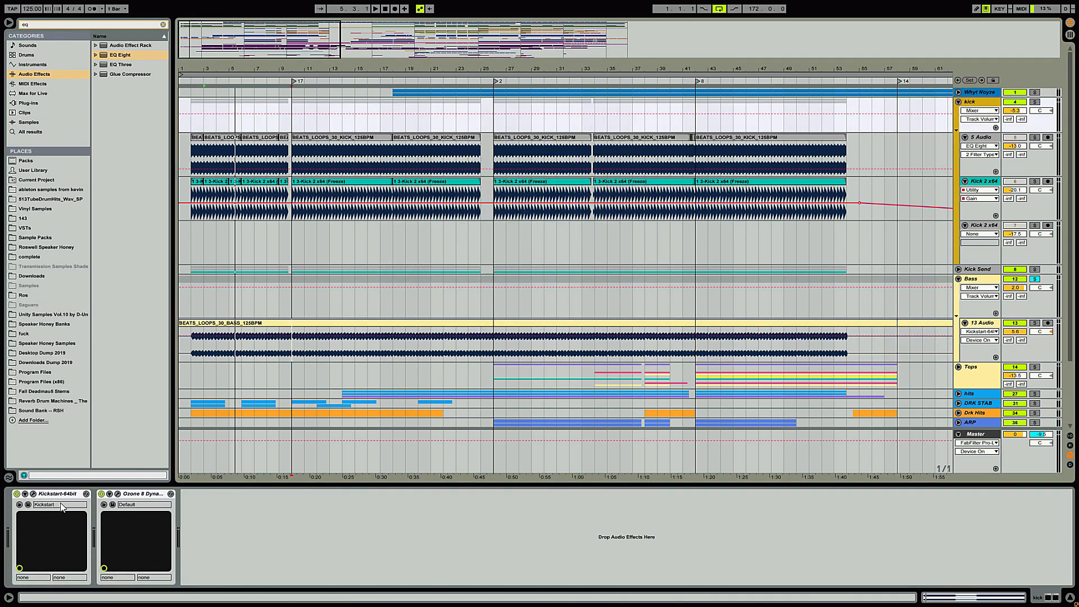
left_click(33, 494)
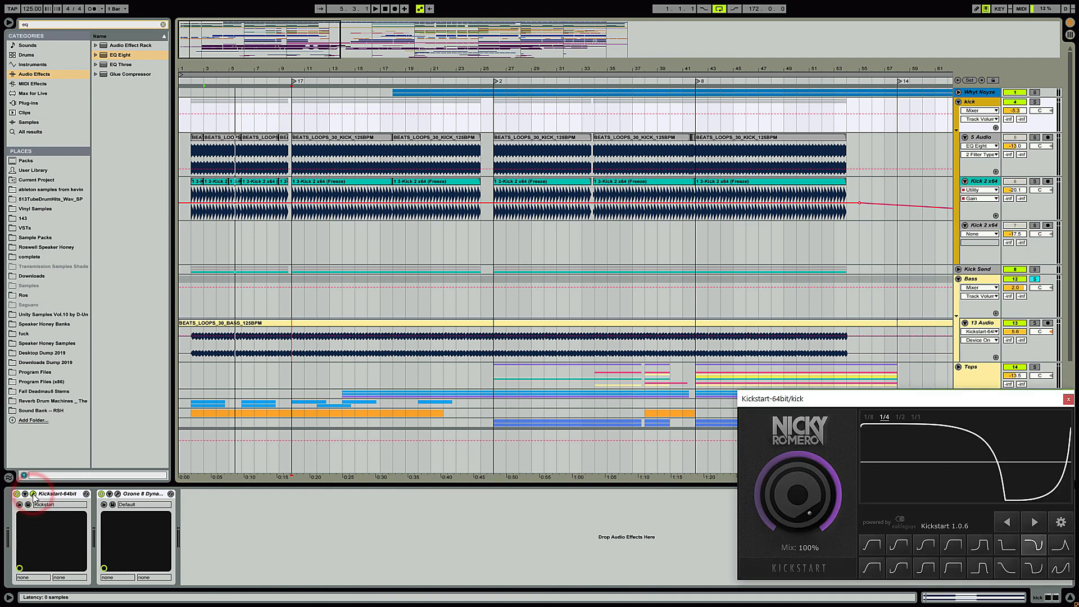
left_click_drag(924, 399, 566, 225)
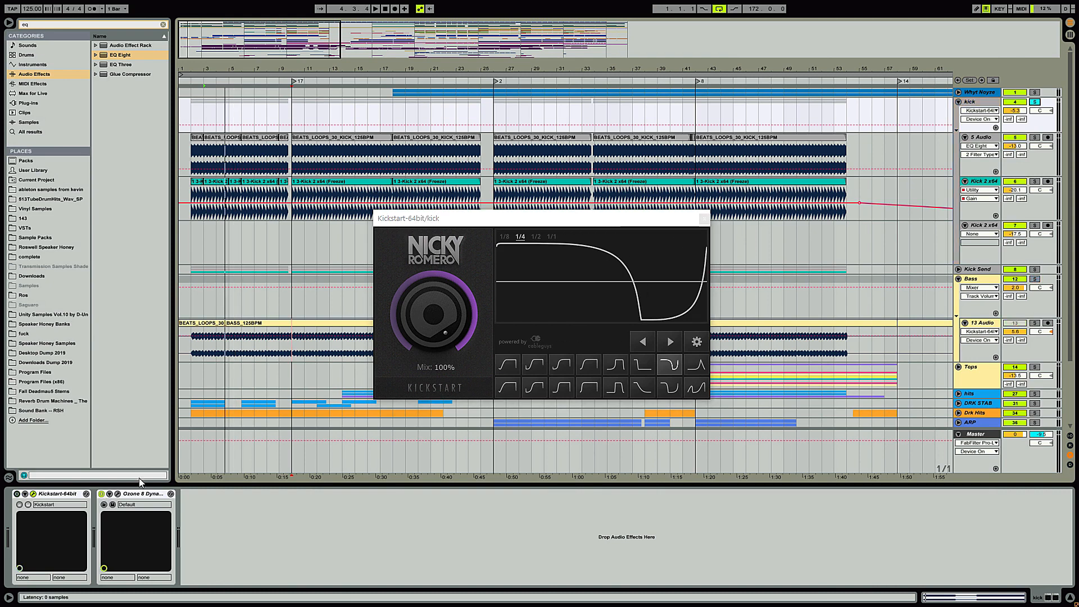
Step: Re-enable Kickstart on the kick group and play the soloed kick through its volume curve
left_click(22, 497)
key("space")
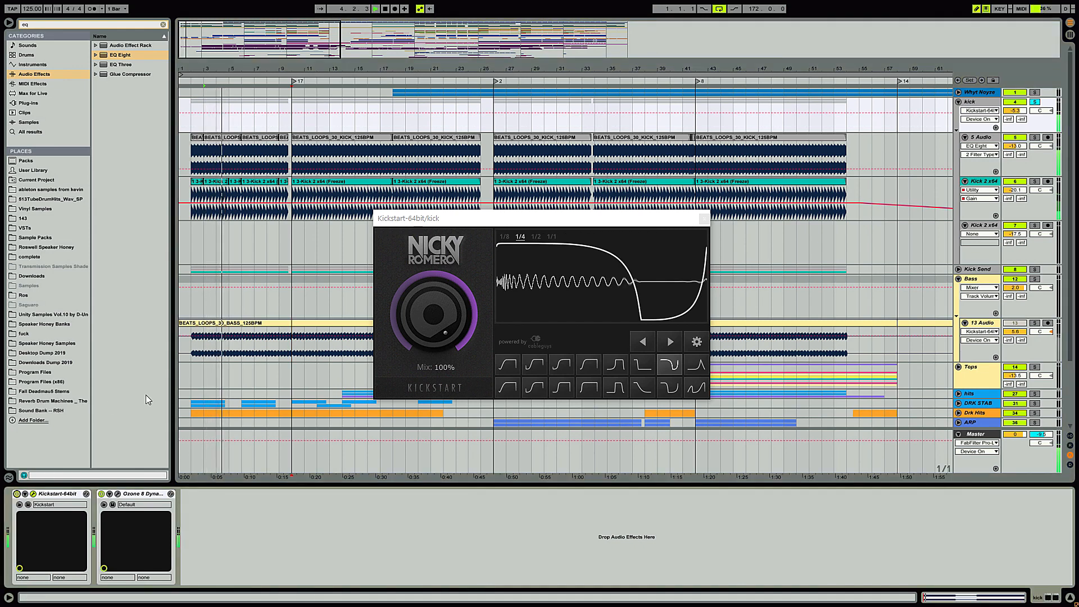
key("space")
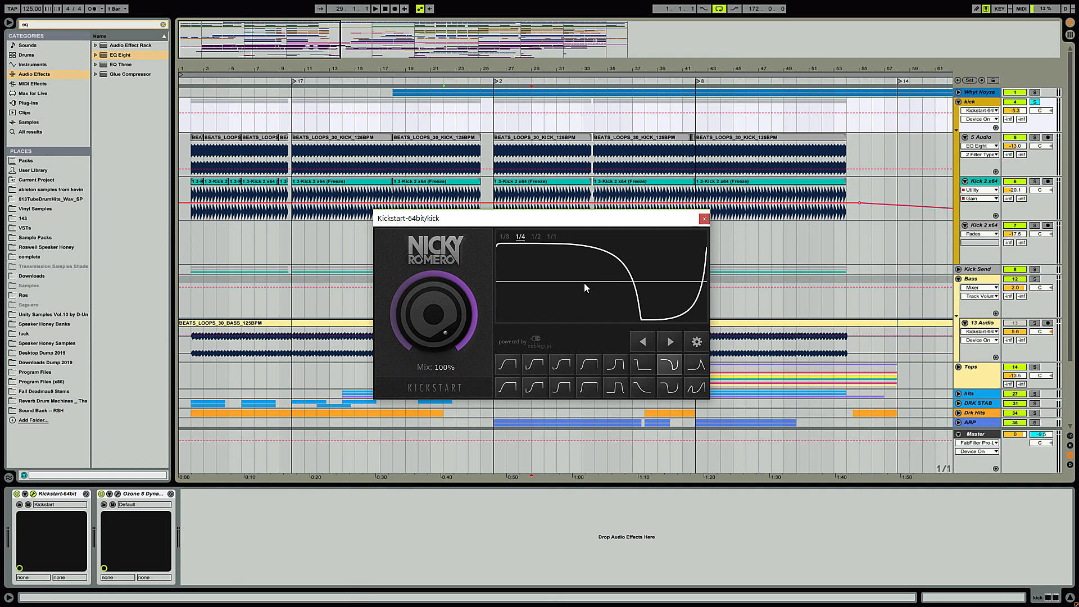
Step: Select the bass track 13 Audio and view the Trackspacer plug-in at the end of its device chain
key("Down")
key("Down")
key("Down")
key("Down")
key("Down")
key("Down")
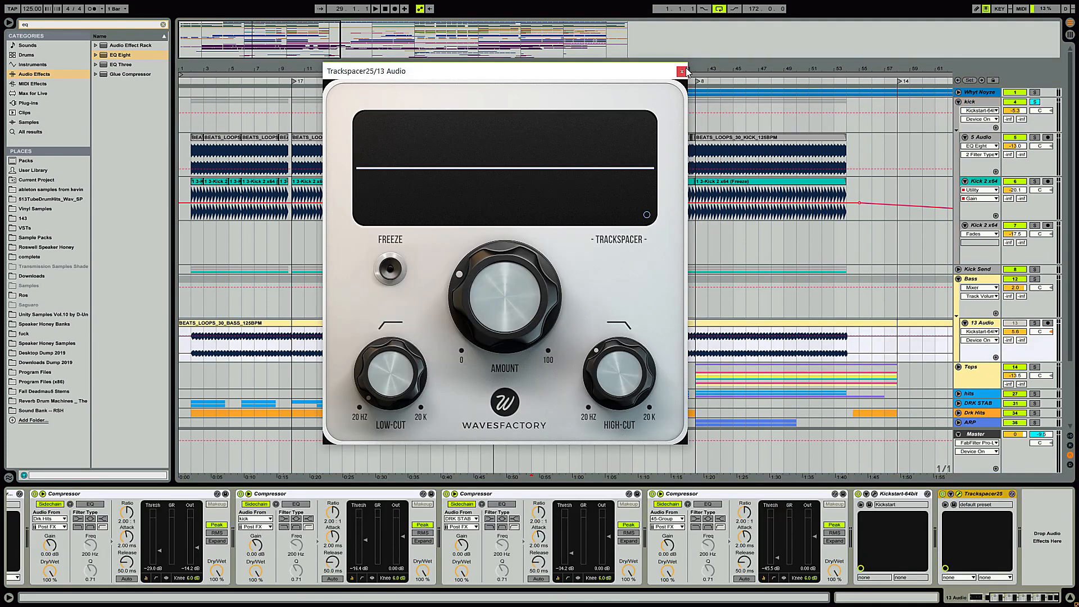
left_click(683, 71)
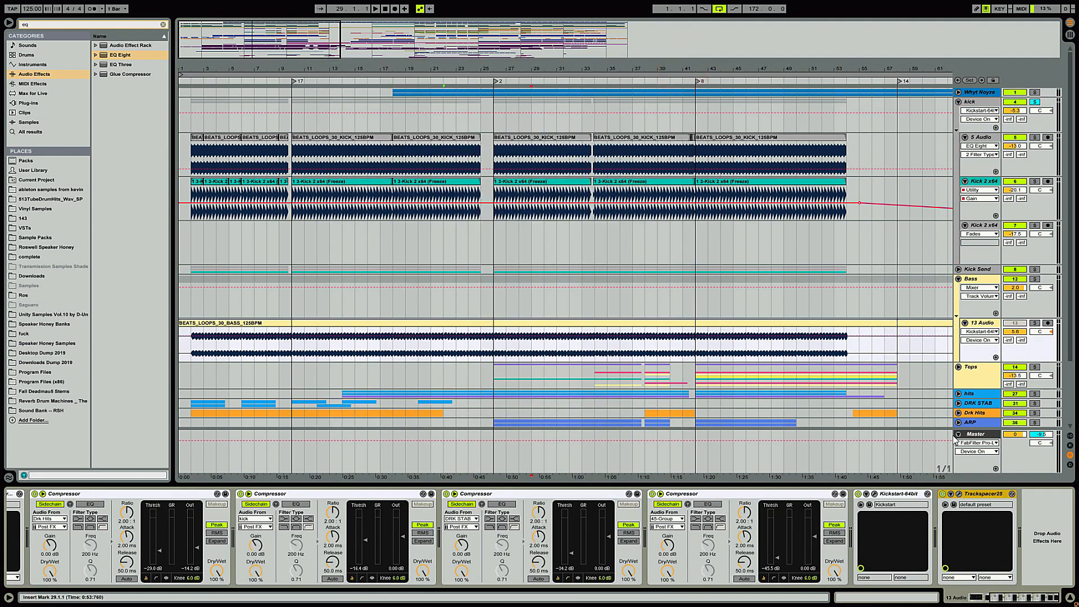
left_click(959, 494)
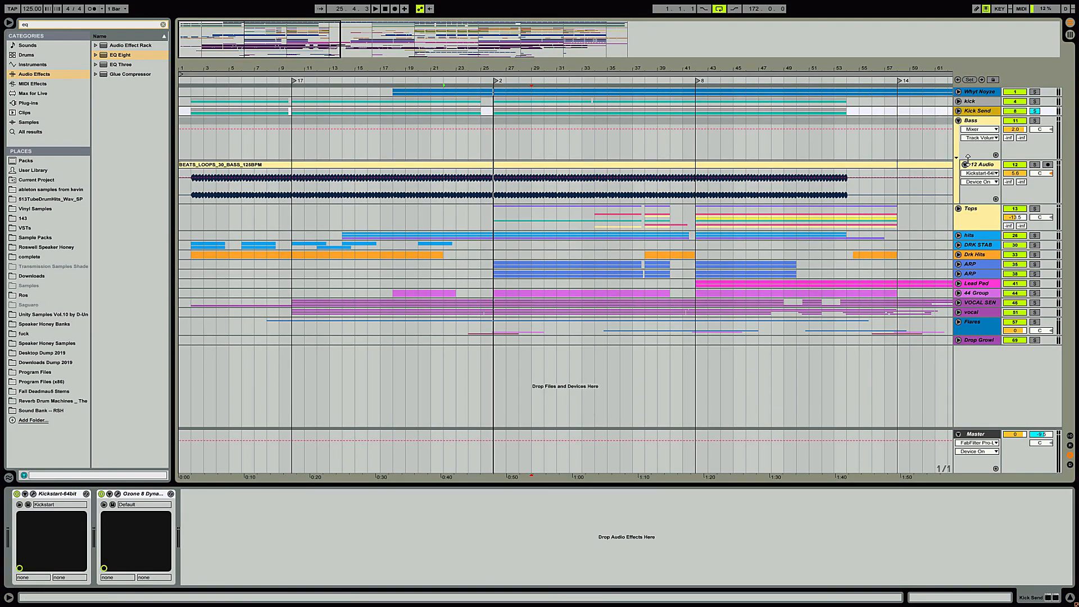
Step: Unfold Kick Send, show the track routing, and output the group to 12 Audio's Trackspacer25 sidechain input
left_click(959, 111)
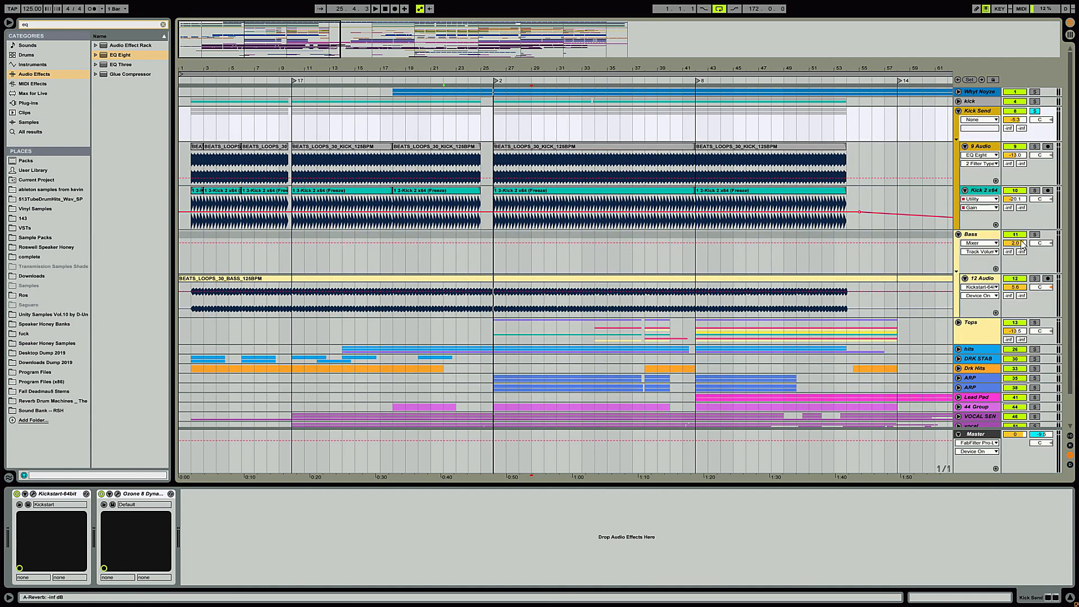
left_click(1070, 444)
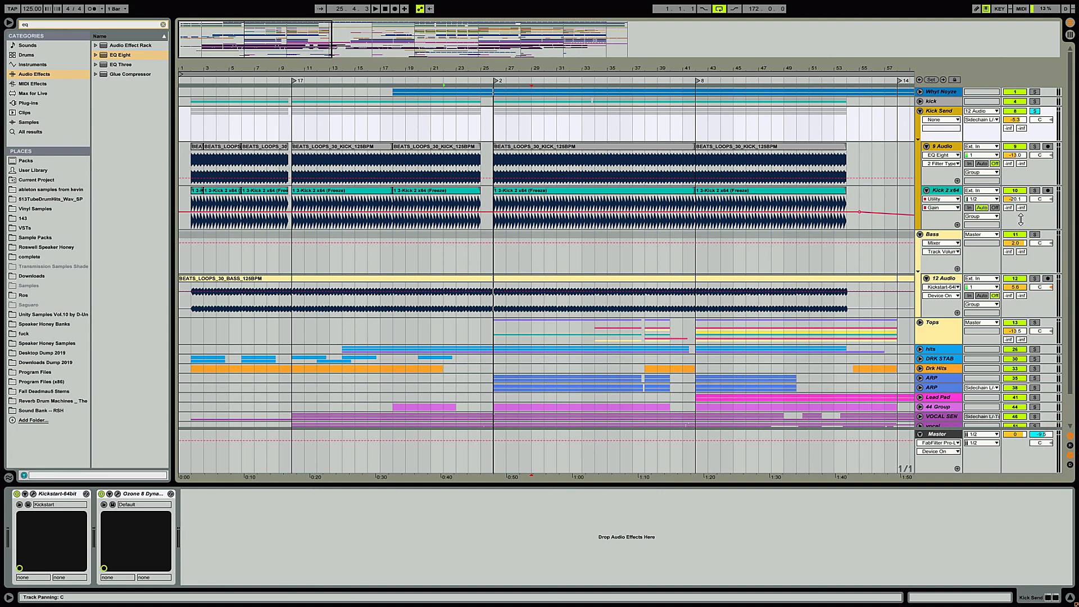
left_click(987, 113)
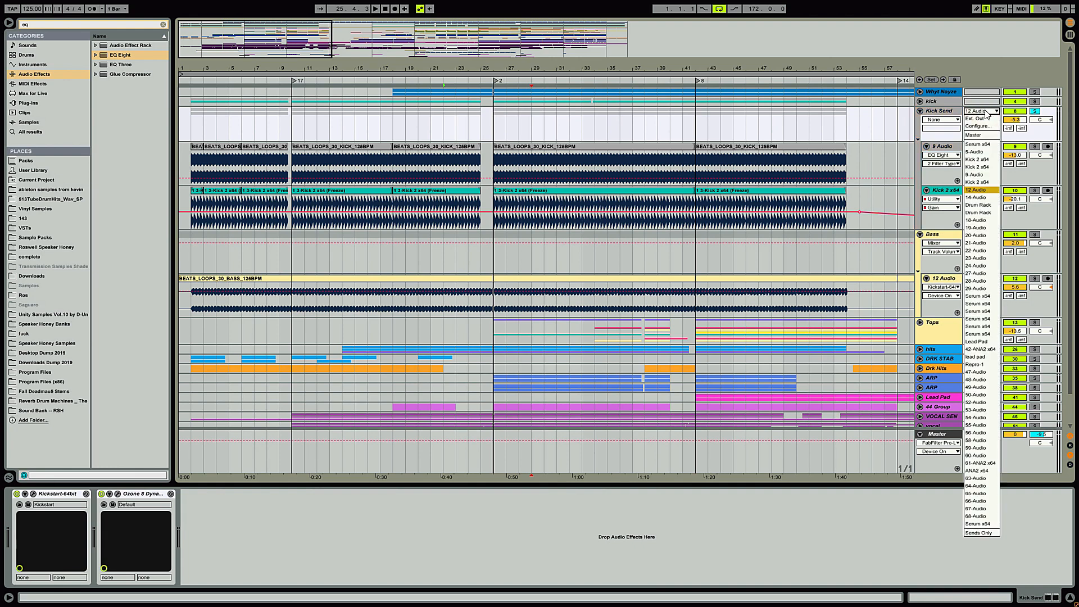
left_click(986, 112)
left_click(990, 120)
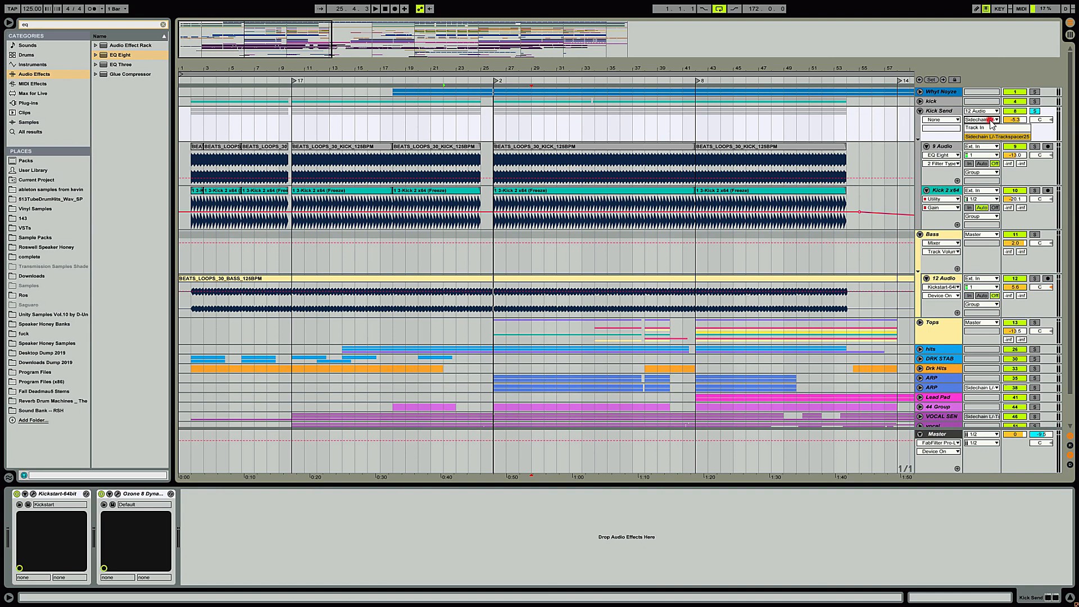
left_click(995, 136)
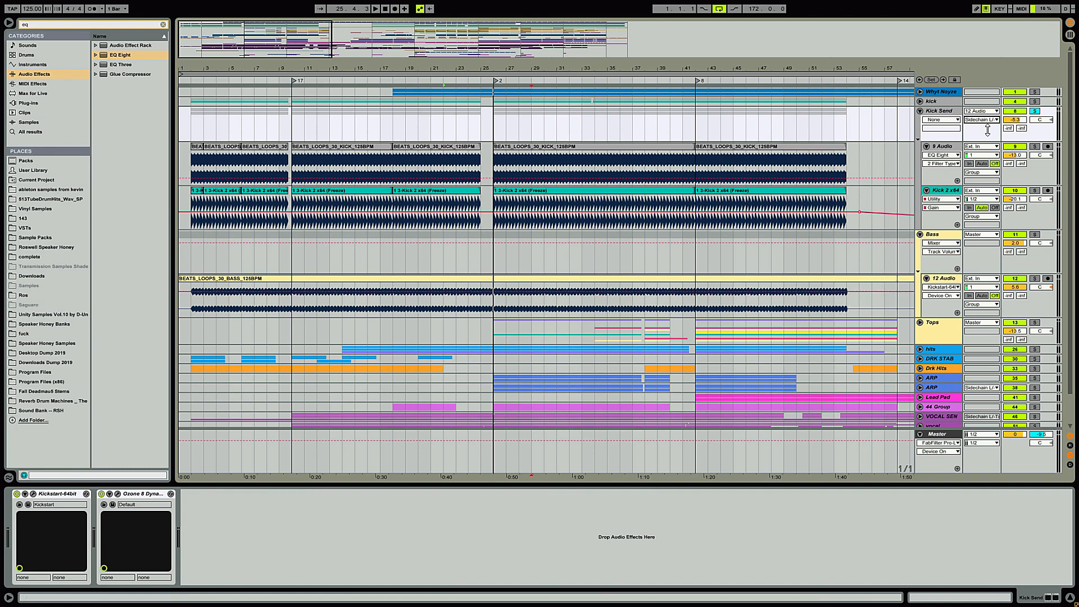
Step: Play the soloed Kick Send from bar 33 and fold the group
left_click(581, 169)
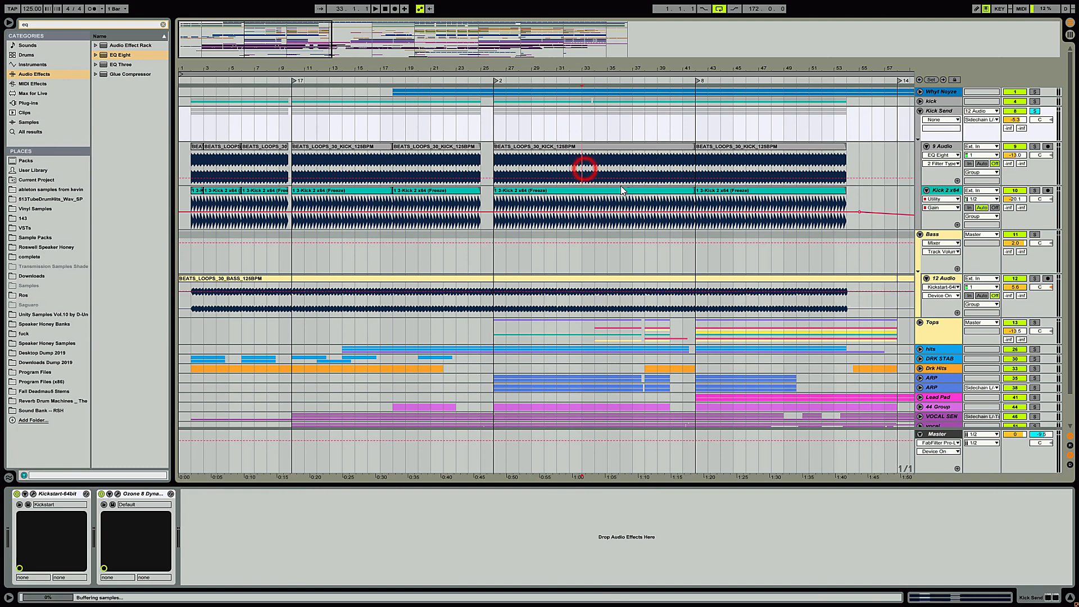
key("space")
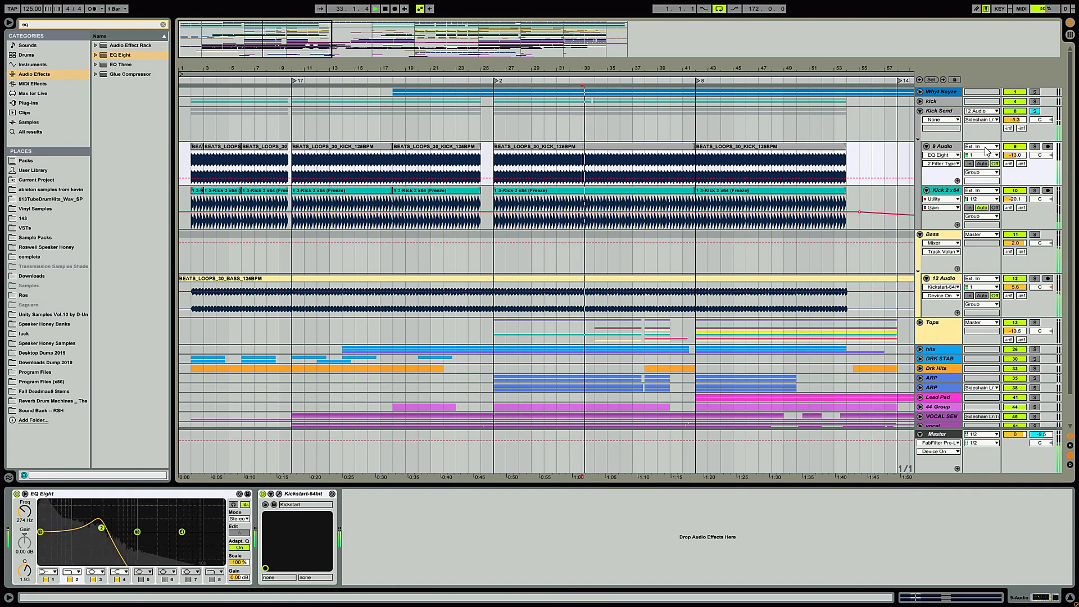
left_click(920, 111)
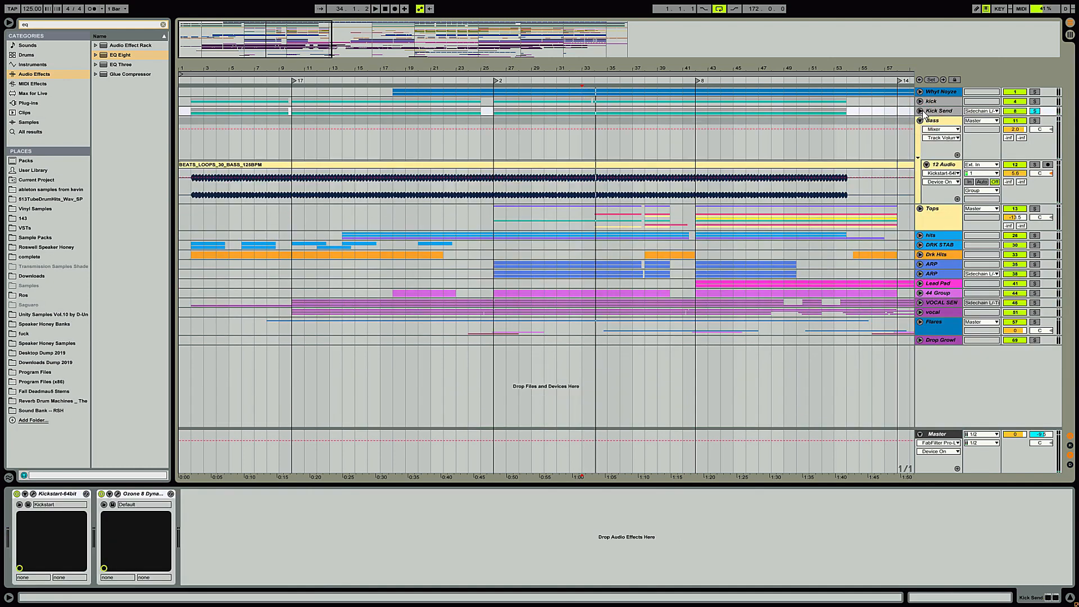
Step: Open Trackspacer on 12 Audio and play from bar 7 to watch its response to Kick Send
left_click(950, 166)
left_click(960, 494)
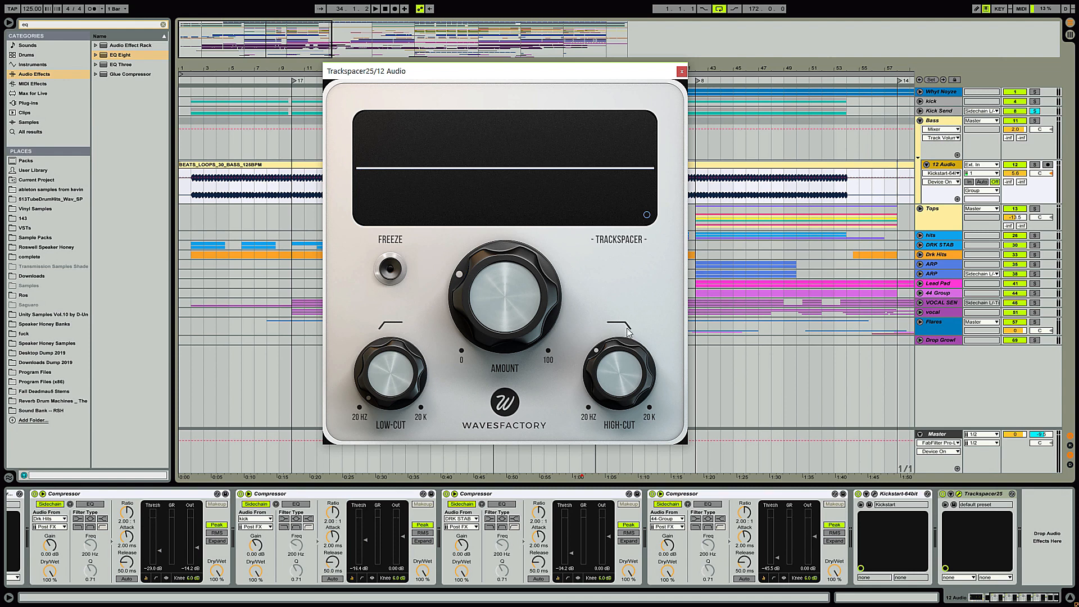
mouse_move(608, 359)
mouse_move(638, 369)
left_click(256, 200)
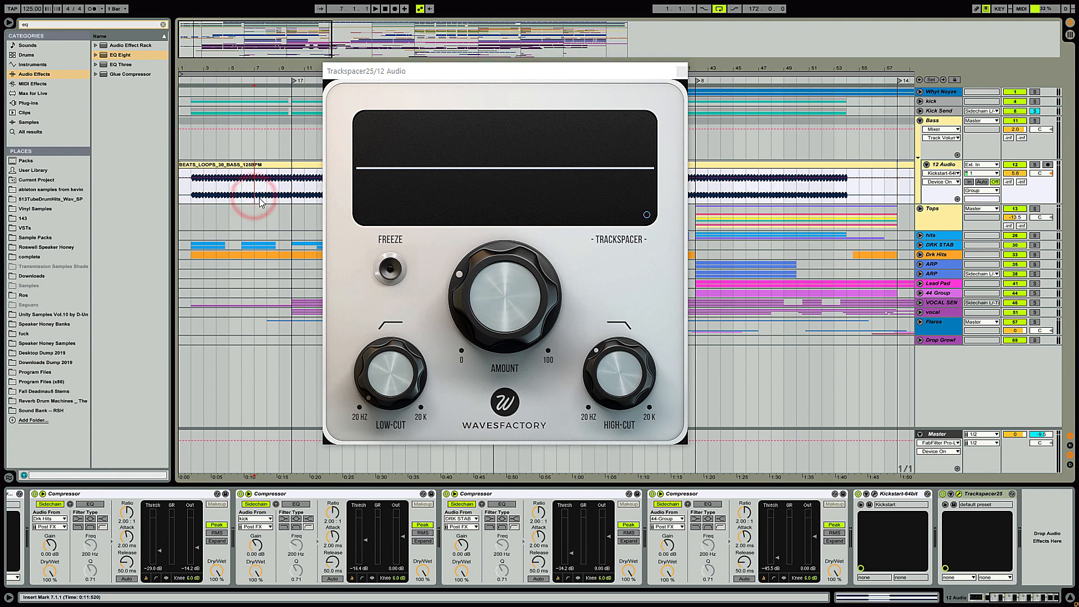
key("space")
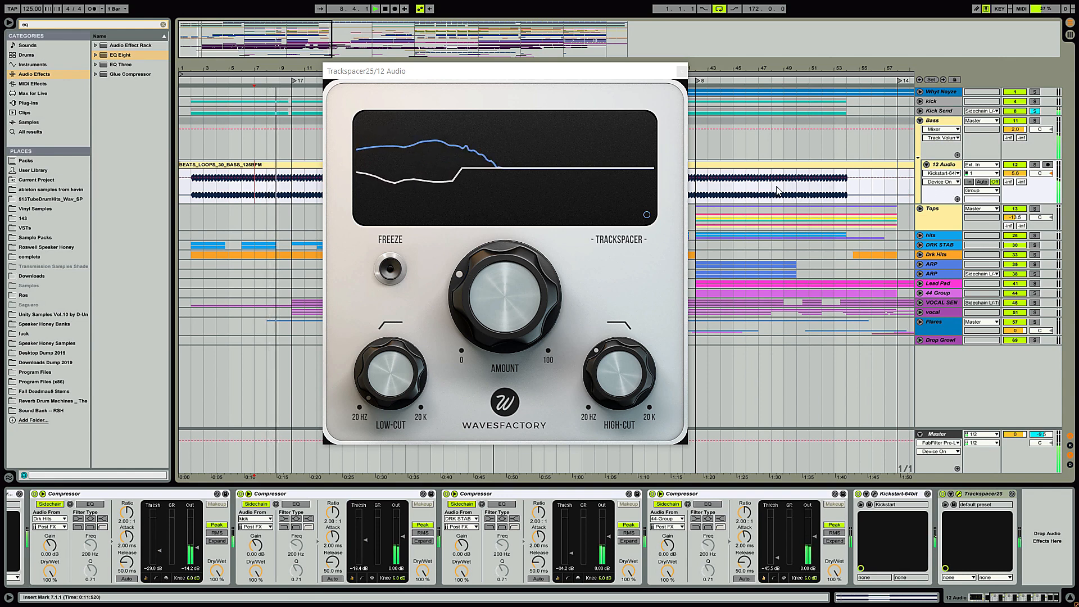
key("space")
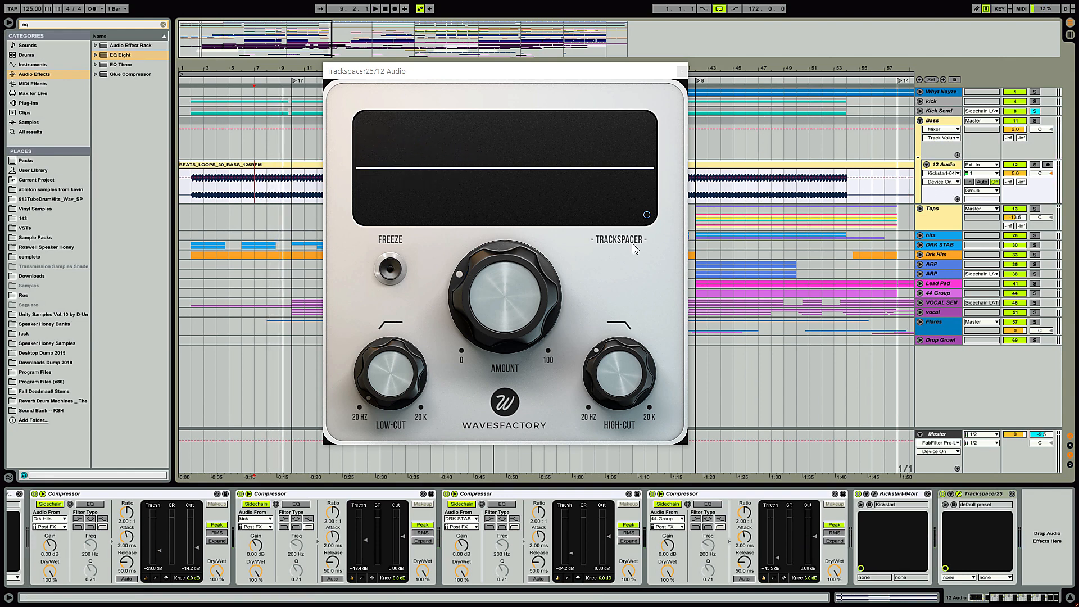
Step: Solo the Bass and kick groups alongside Kick Send and play them through Trackspacer, including a pass from bar 5
left_click(1035, 120)
left_click(1035, 100)
key("space")
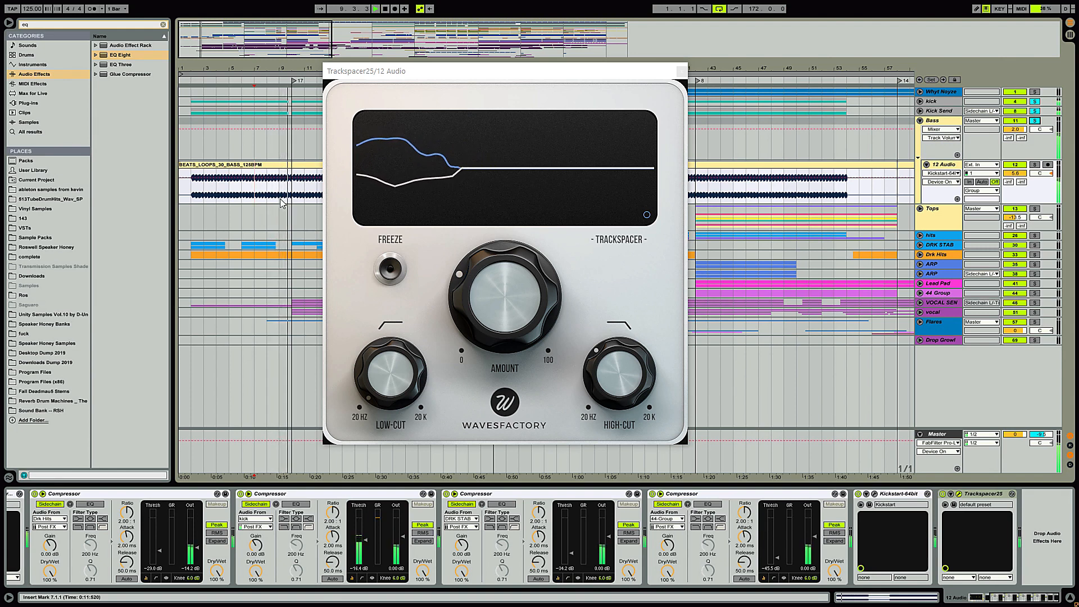
key("space")
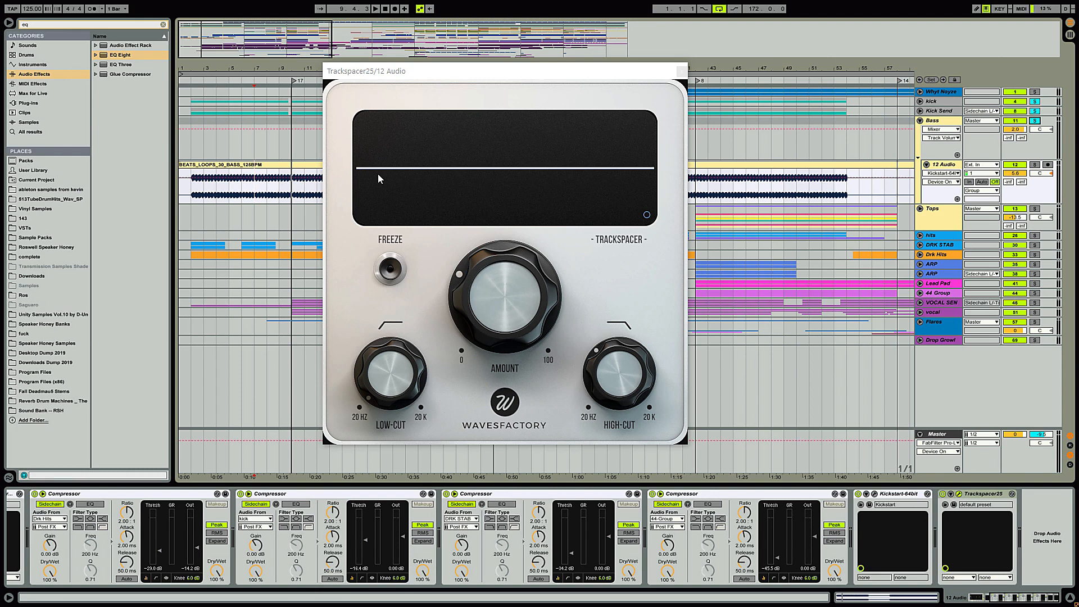
left_click(230, 210)
key("space")
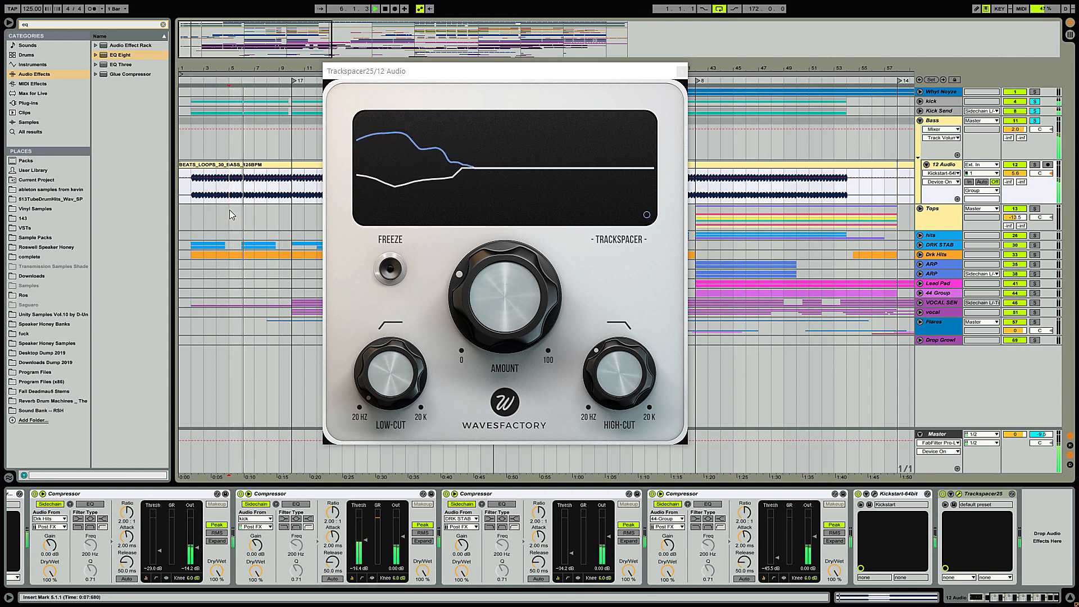
key("space")
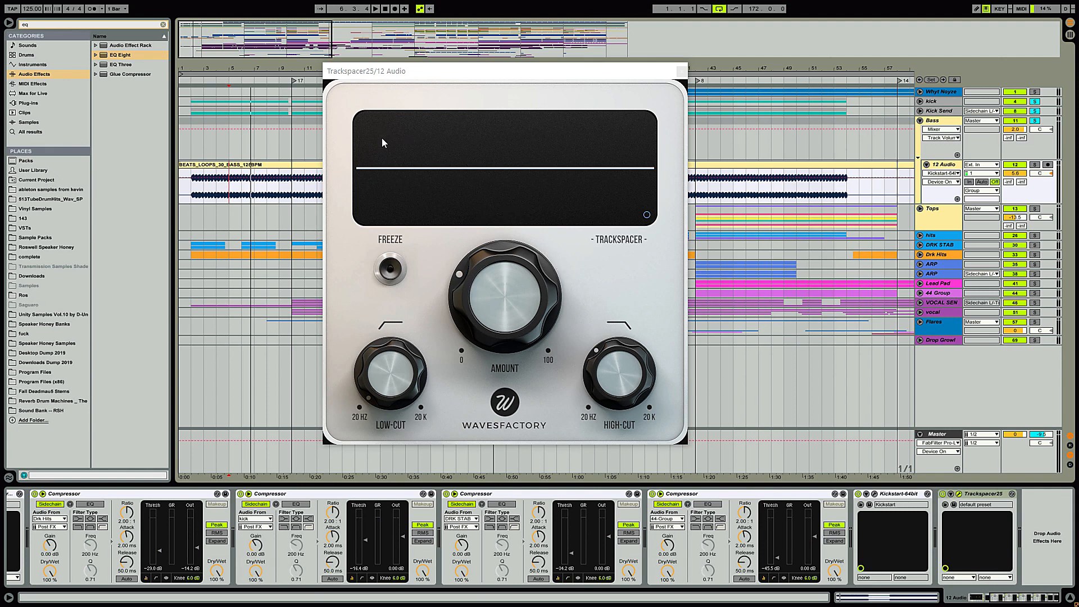
Step: Move the Trackspacer window over the track headers and play the arrangement from its beginning
mouse_move(446, 301)
left_click(682, 71)
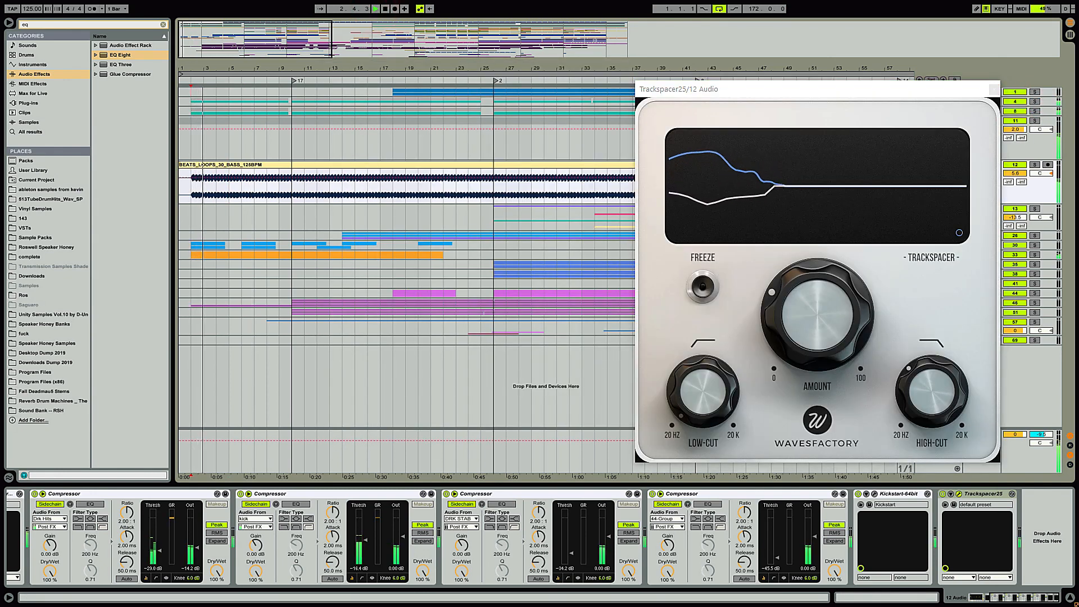
mouse_move(1022, 600)
left_mouse_down()
mouse_move(1006, 600)
mouse_move(1033, 602)
left_mouse_up()
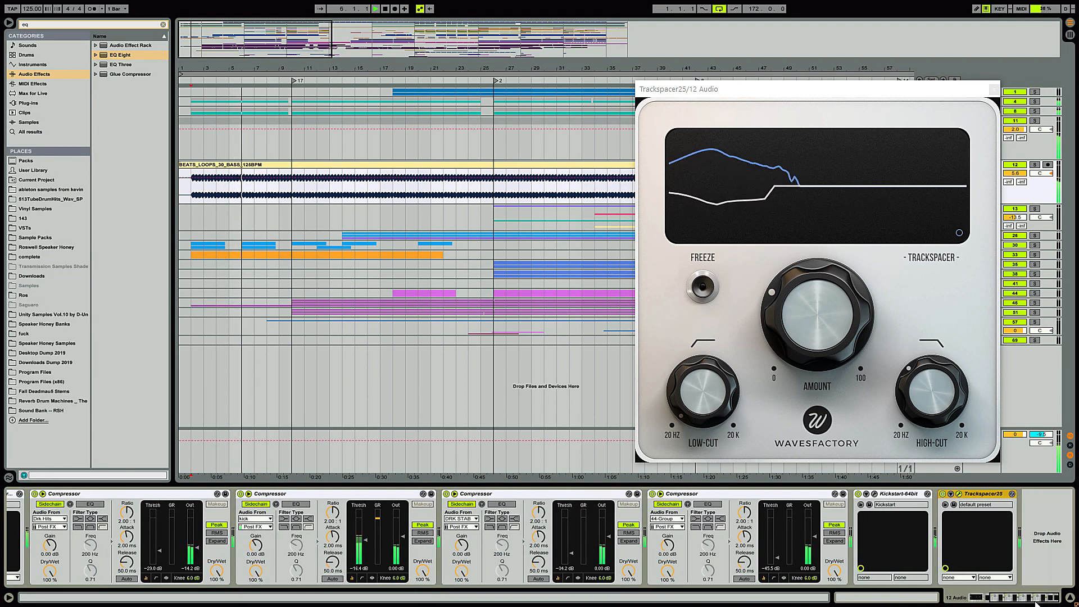